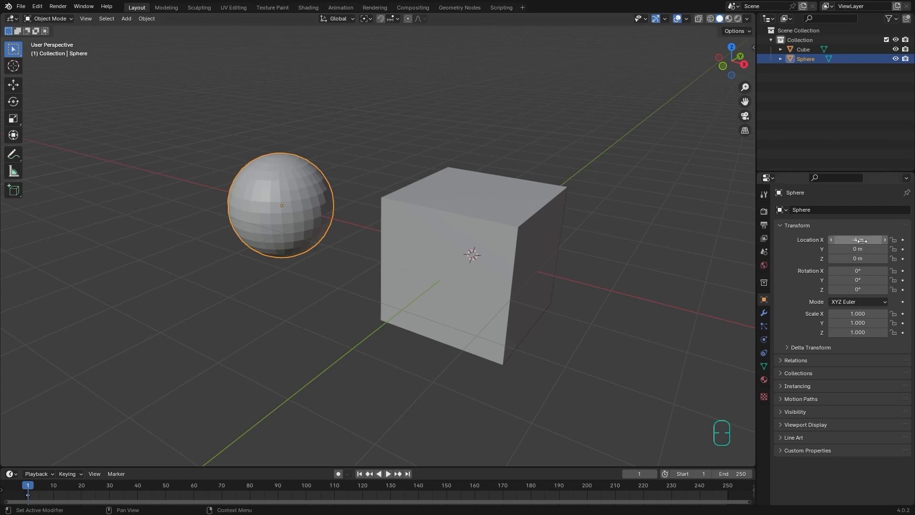
- Select the cube, restrict transforms to origins only, and move its origin along X to about -2.26 m
middle_drag(333, 171, 382, 245)
shift+middle_drag(435, 201, 503, 216)
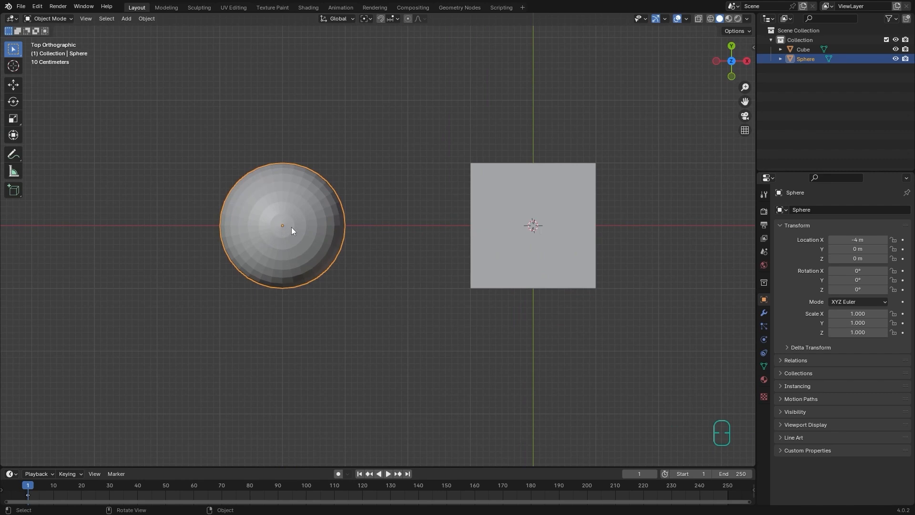
middle_drag(405, 260, 575, 253)
click(576, 252)
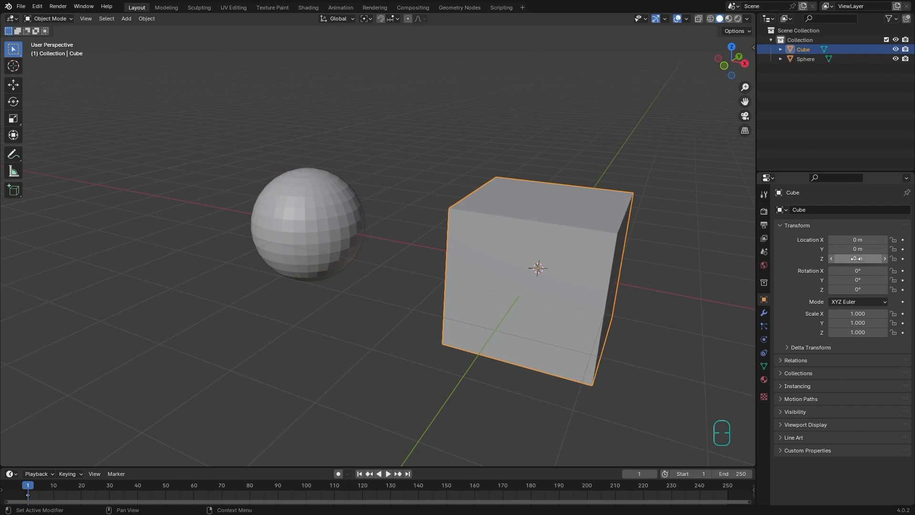
alt+shift+drag(616, 216, 559, 215)
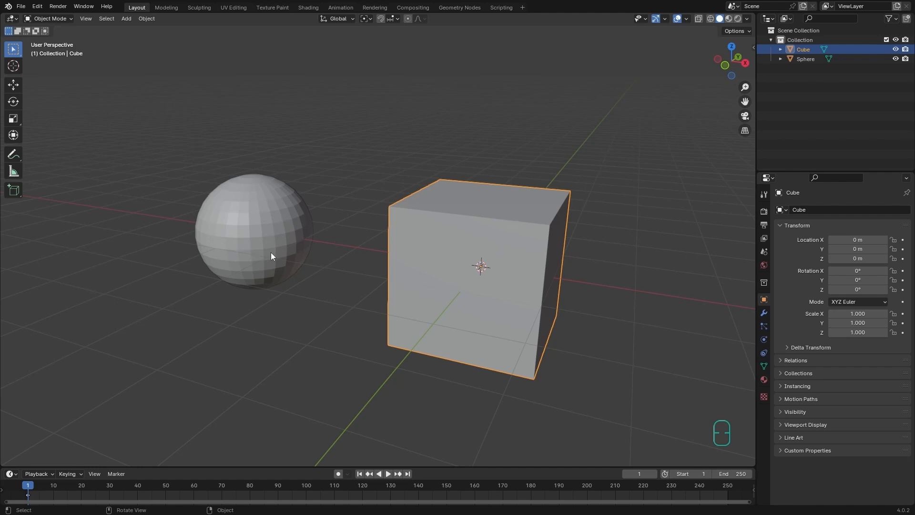
click(739, 33)
click(732, 60)
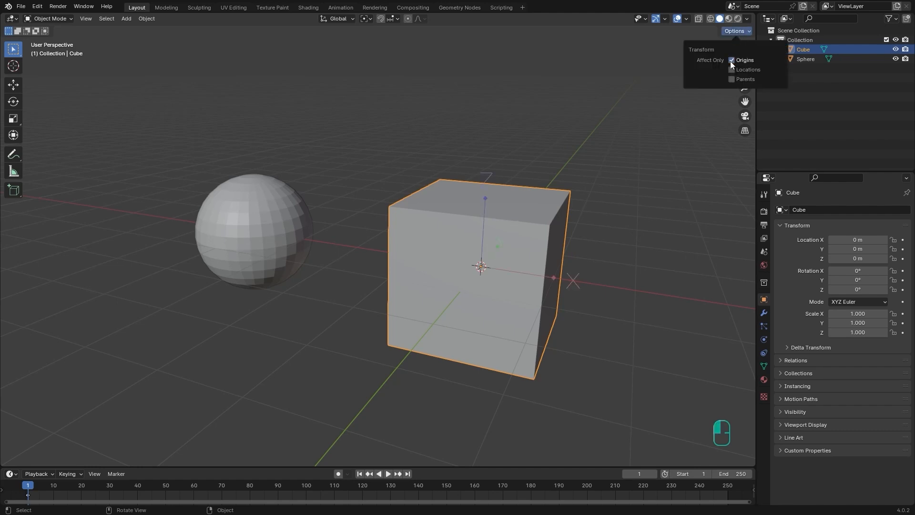
click(14, 84)
drag(525, 278, 368, 249)
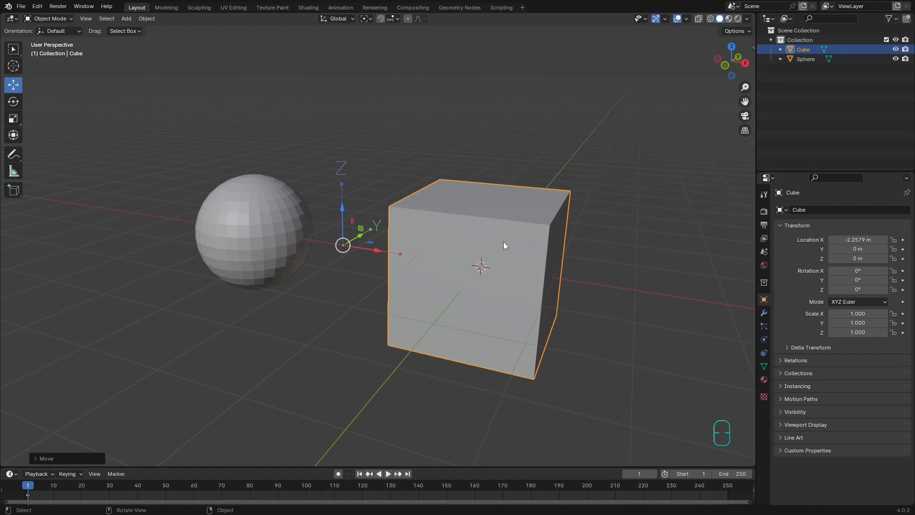
- Rotate the cube's origin about 22° around X and scale it along the Z axis
key(ctrl)
click(14, 103)
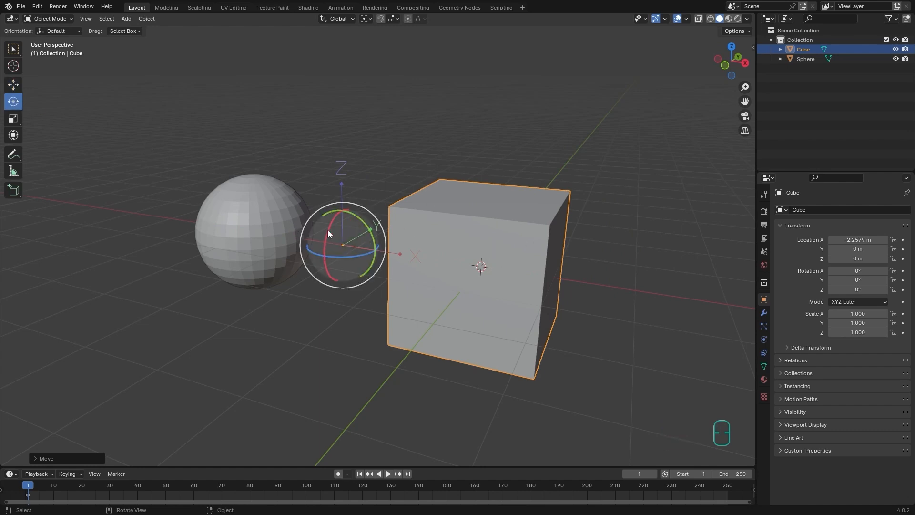
drag(322, 239, 326, 239)
click(13, 119)
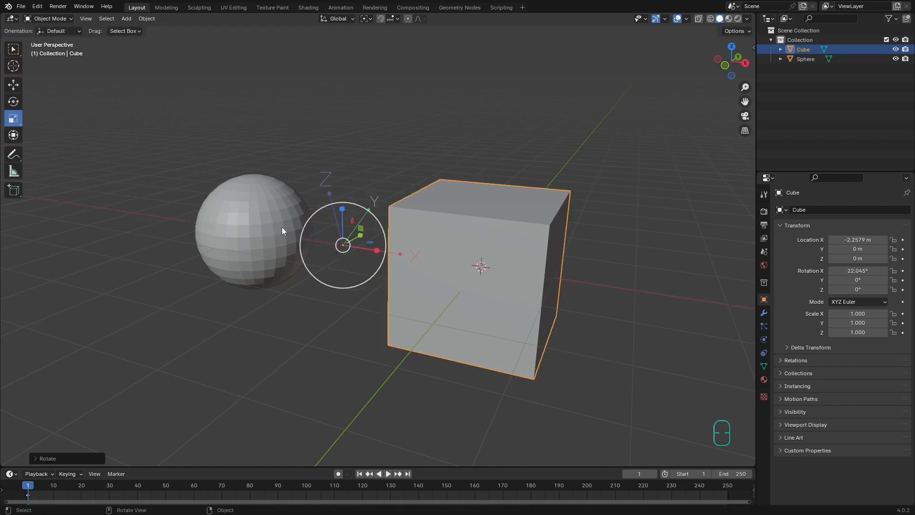
drag(343, 211, 342, 190)
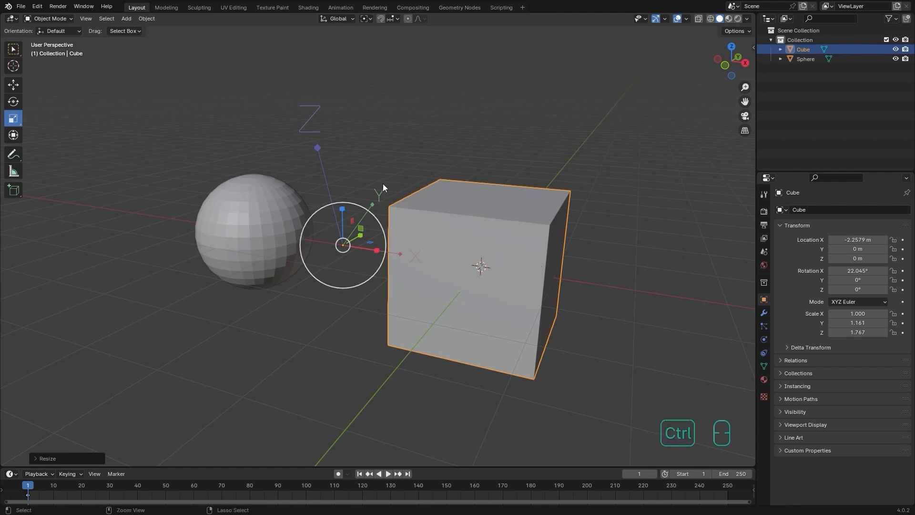
- Undo the cube's origin scale, rotation and move, and turn off the origins-only transform option
key(ctrl+z)
key(ctrl+z)
key(ctrl+z)
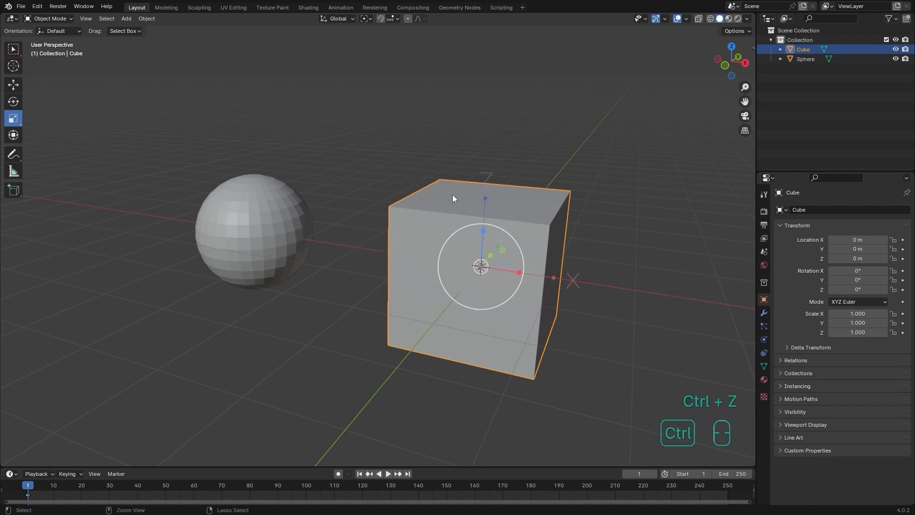
click(746, 31)
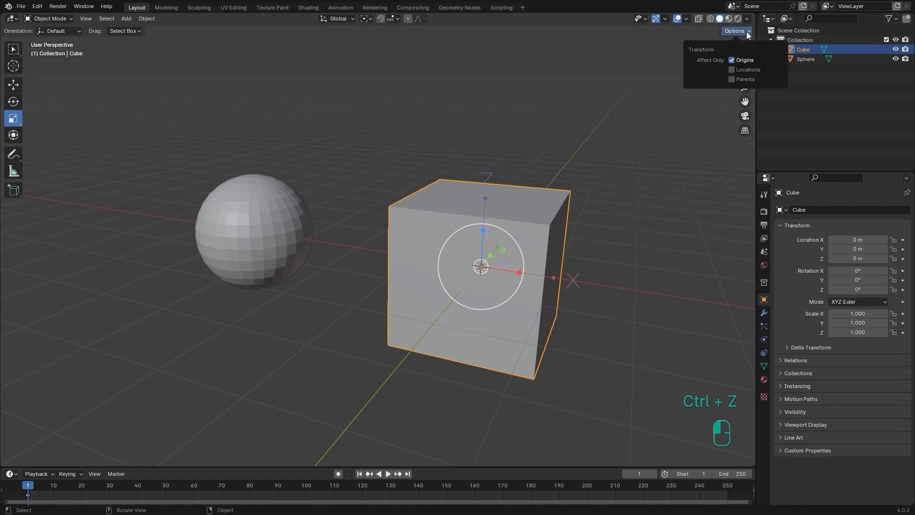
click(732, 60)
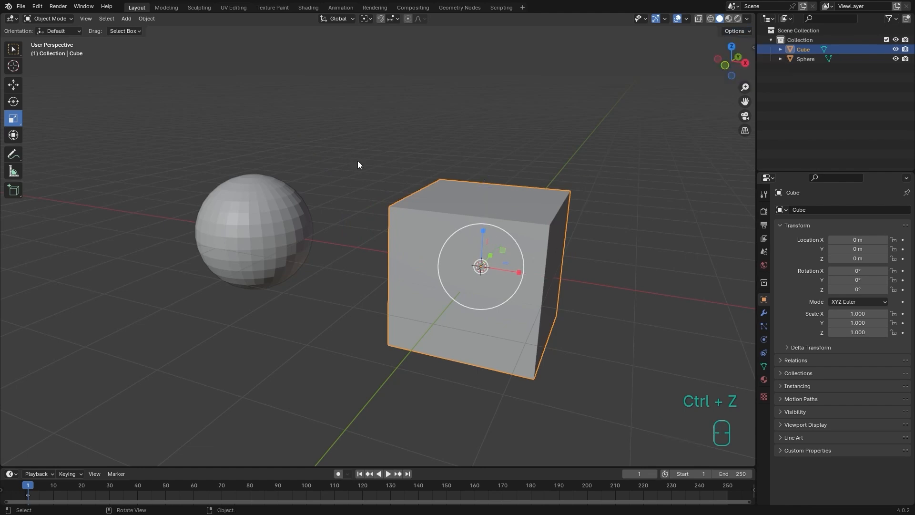
click(12, 50)
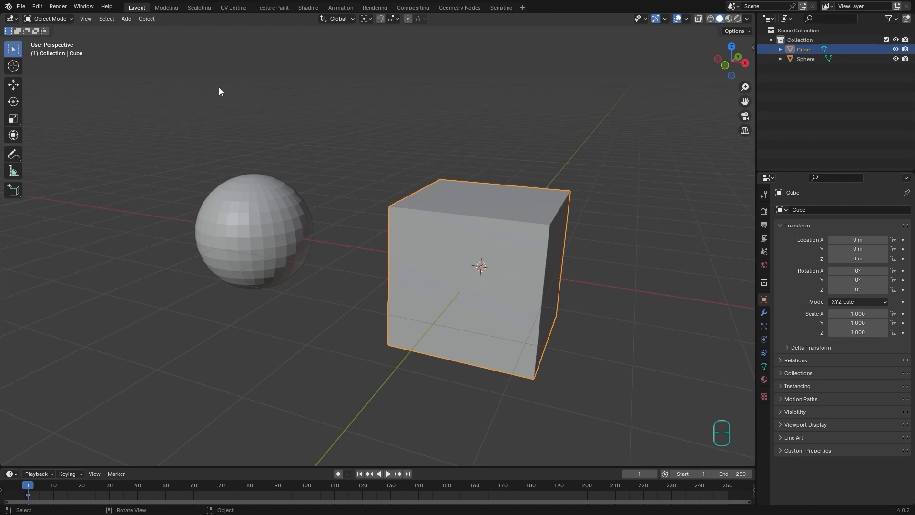
- Select the sphere, restrict transforms to origins only, and move its origin along X to about -2.03 m
click(147, 19)
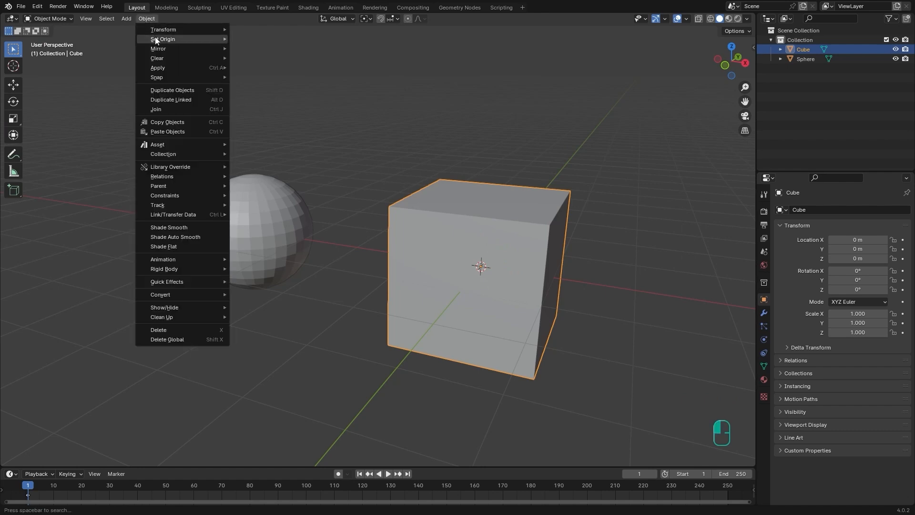
mouse_move(156, 38)
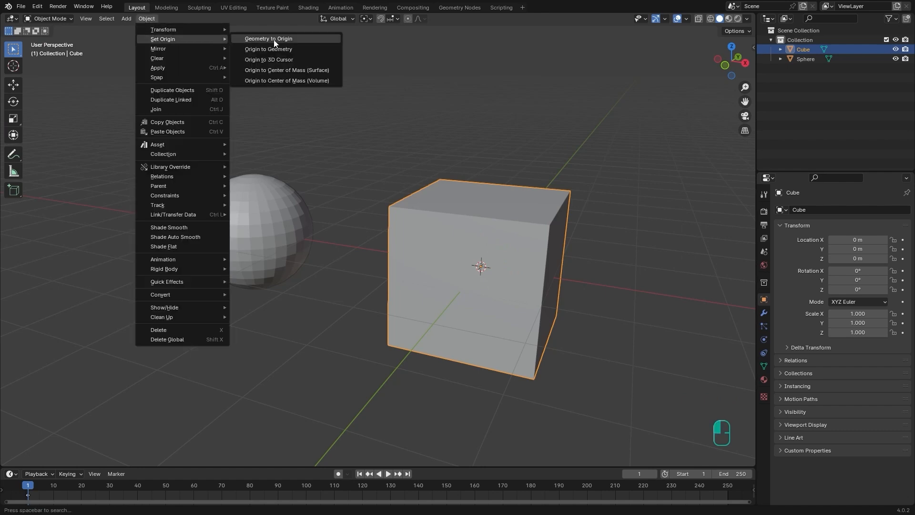
click(287, 224)
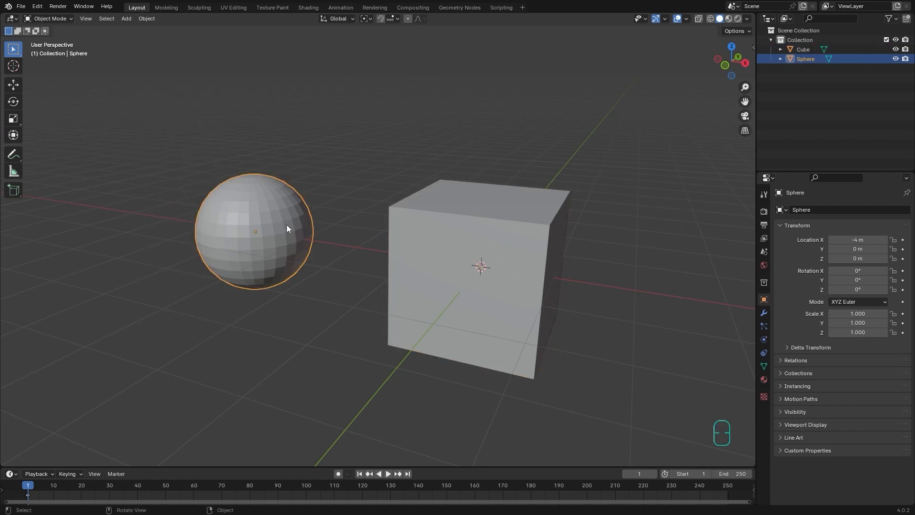
click(735, 31)
click(741, 61)
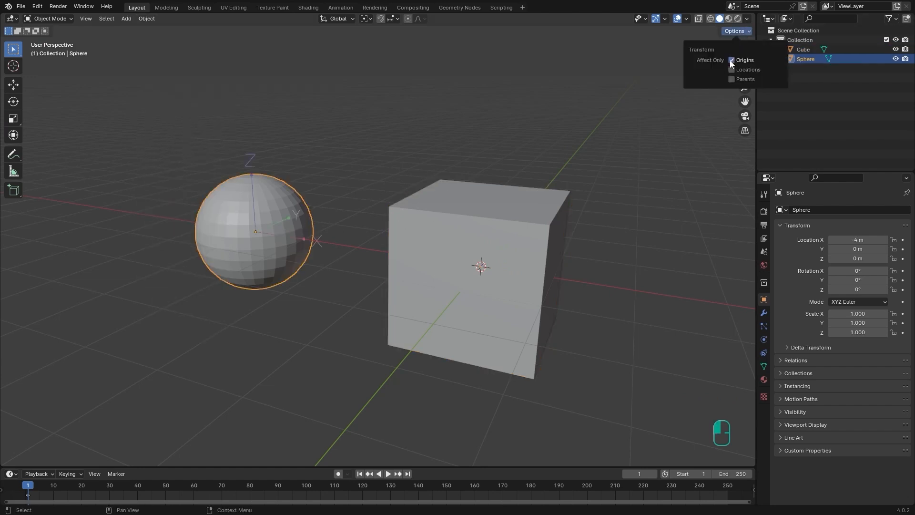
click(13, 85)
drag(283, 235, 385, 259)
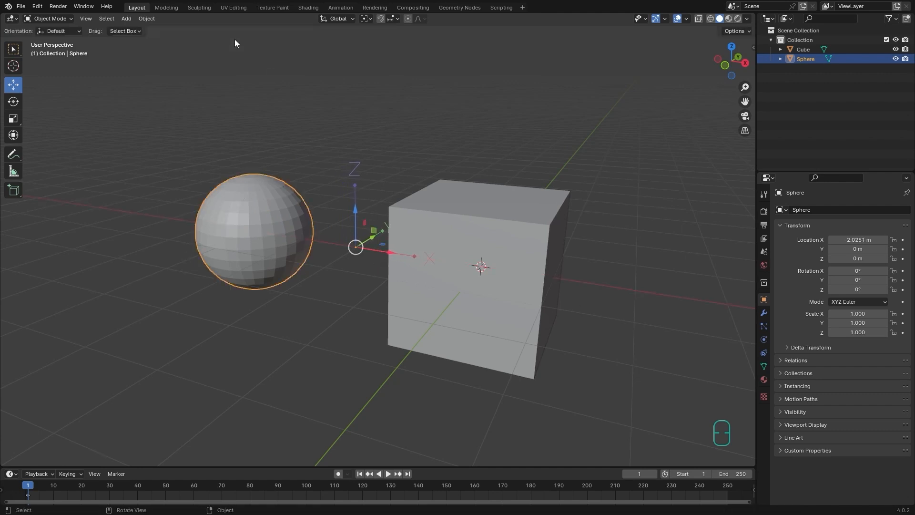
- Apply Geometry to Origin to the sphere and undo it
click(146, 19)
mouse_move(200, 39)
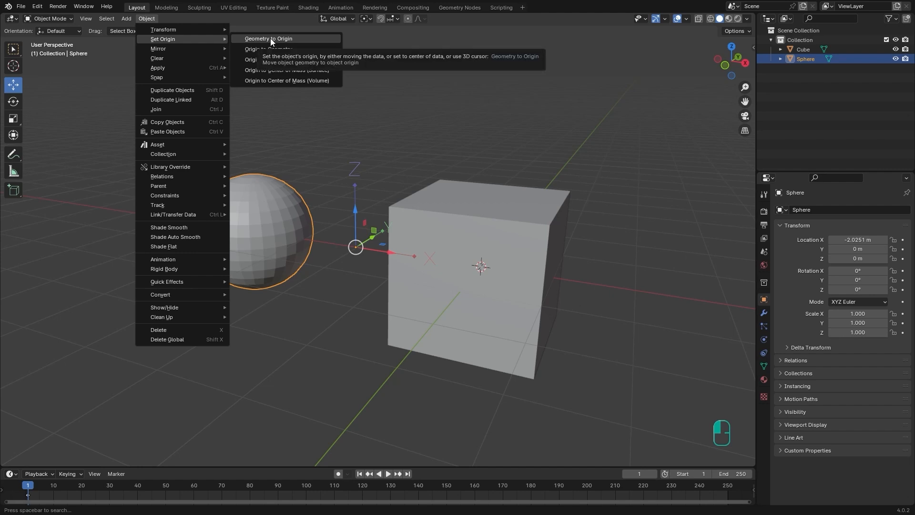
click(261, 255)
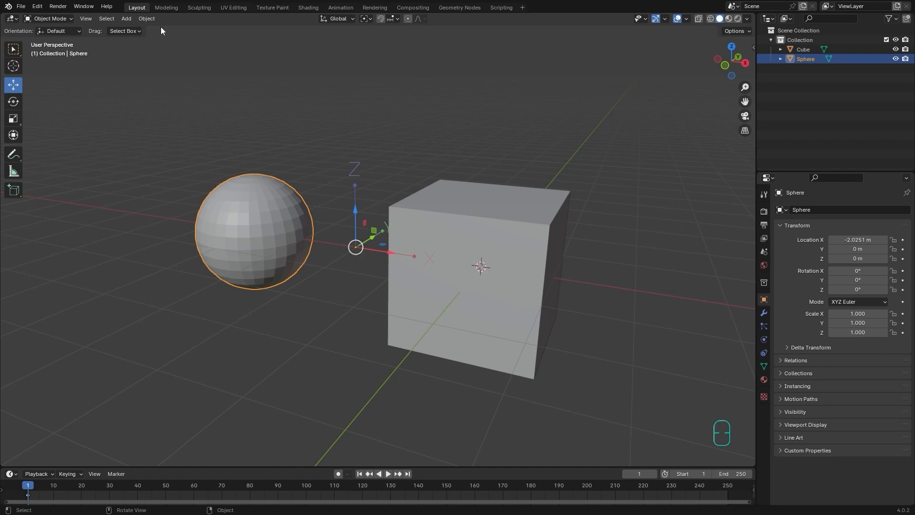
click(149, 19)
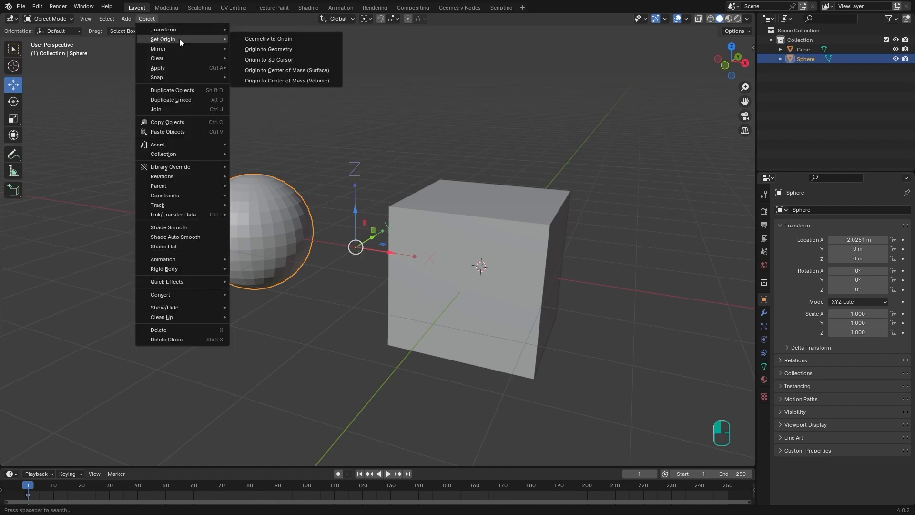
click(274, 40)
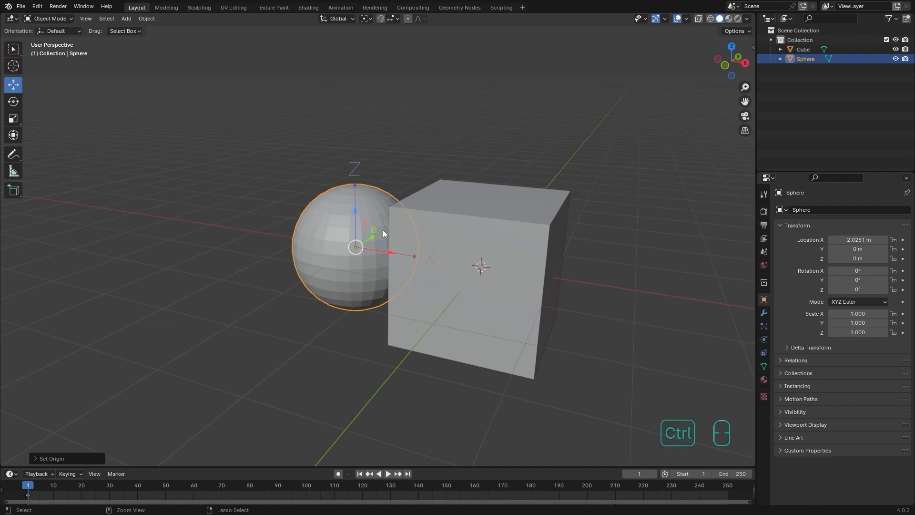
key(ctrl+z)
- Return the sphere's origin to the centre of its mesh with Origin to Geometry
click(153, 18)
mouse_move(165, 38)
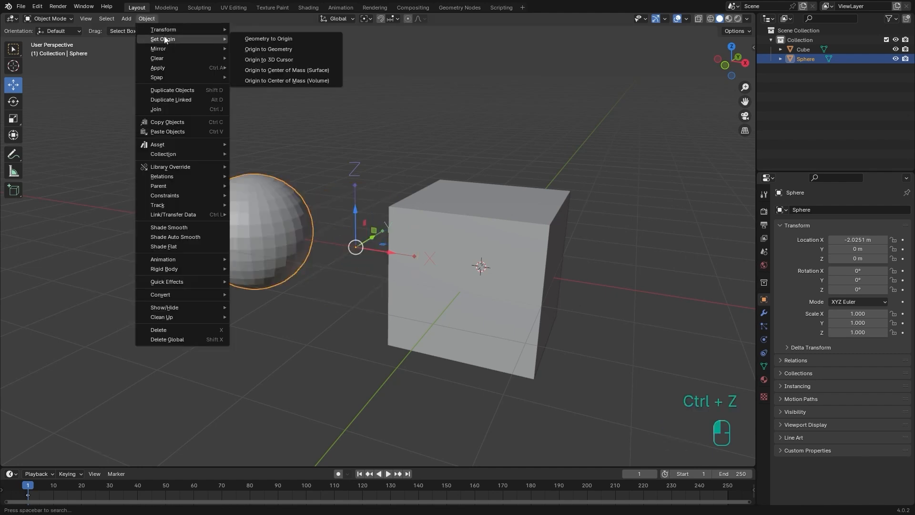
click(274, 49)
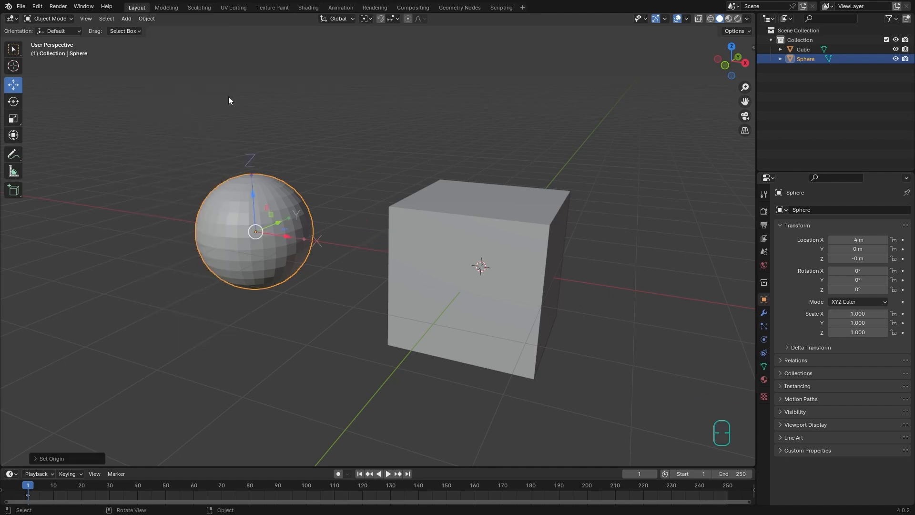
- Set the sphere's origin to the 3D cursor in the middle of the cube
click(147, 19)
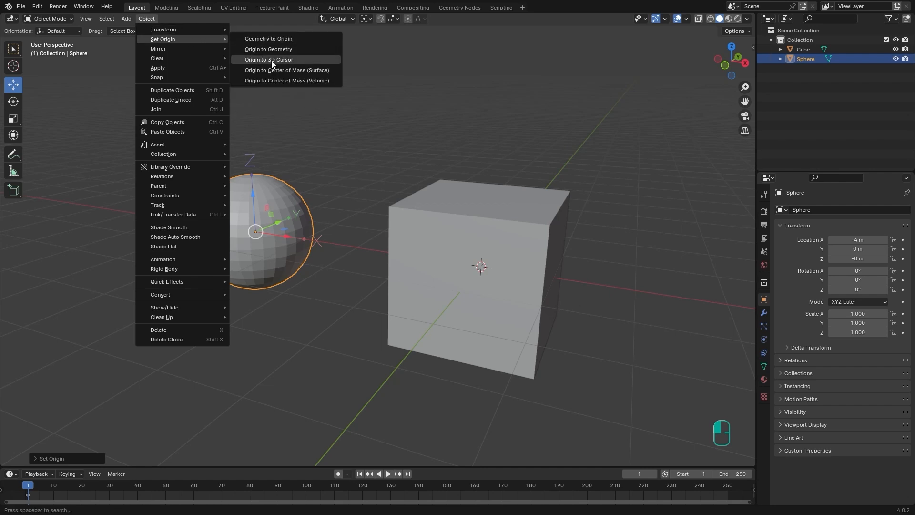
click(281, 80)
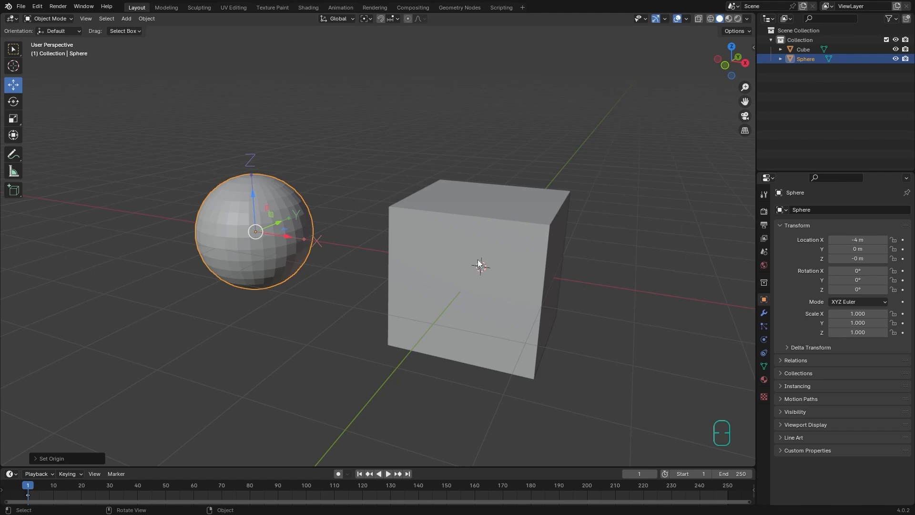
click(149, 18)
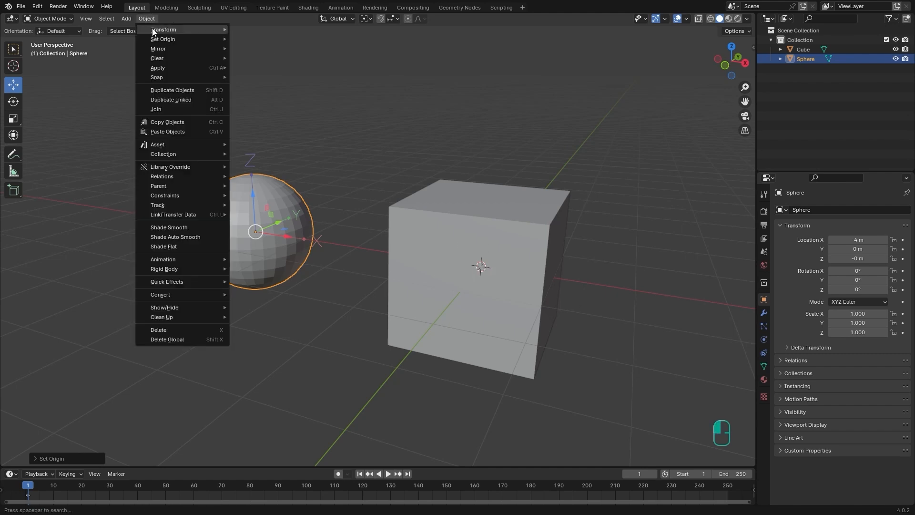
mouse_move(158, 39)
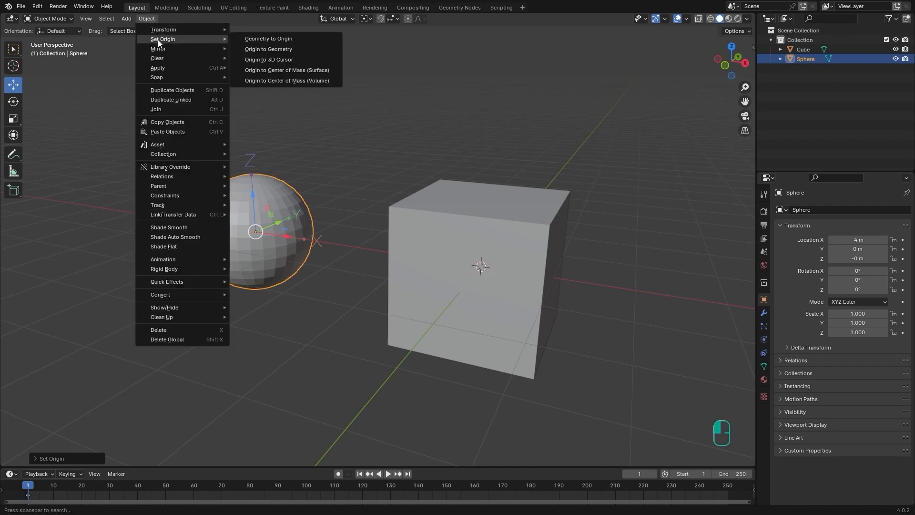
click(273, 59)
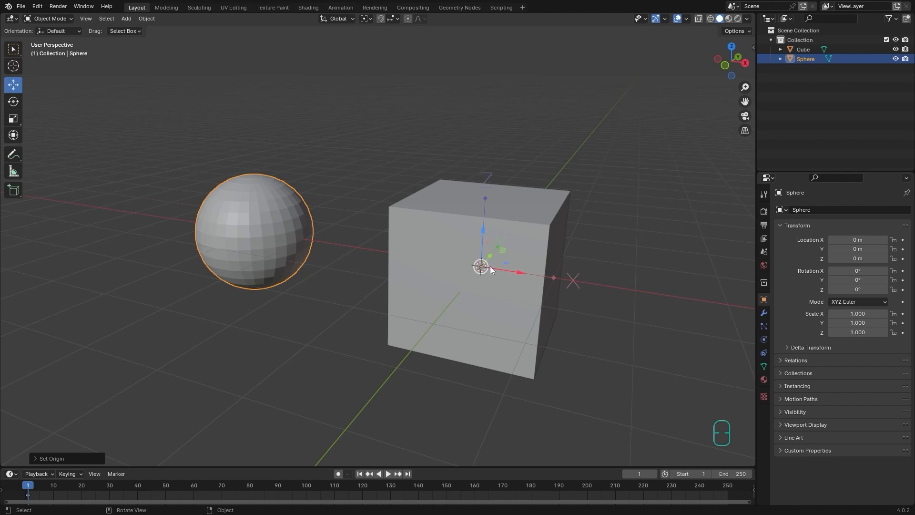
click(148, 19)
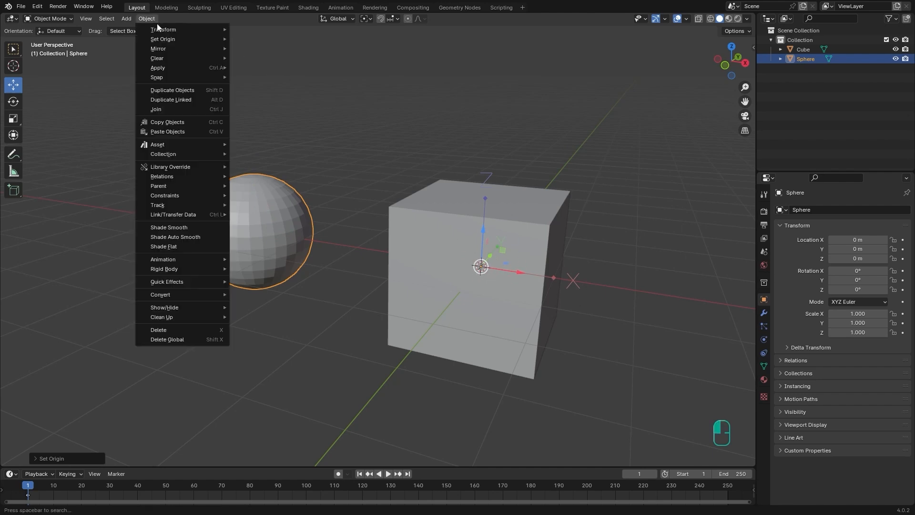
mouse_move(167, 41)
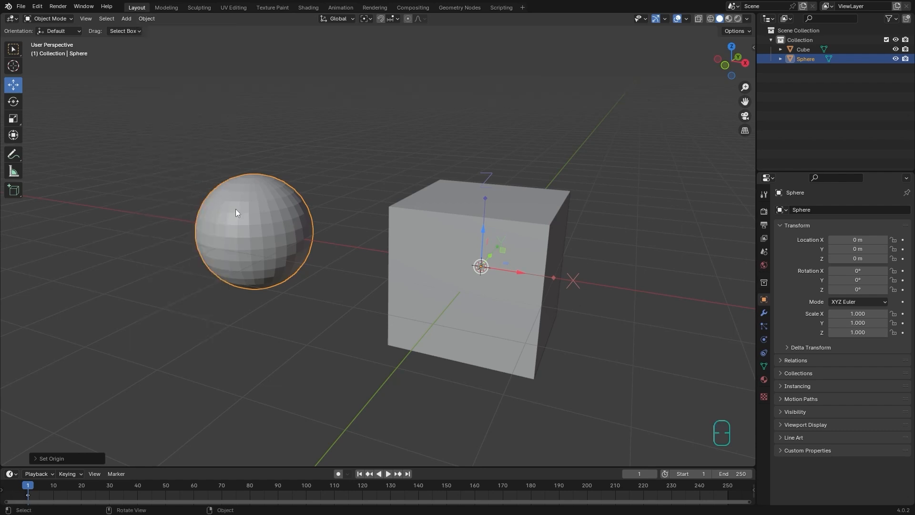
click(148, 18)
- Search the add-ons in the preferences for "pie" to check that 3D Viewport Pie Menus is enabled
click(37, 7)
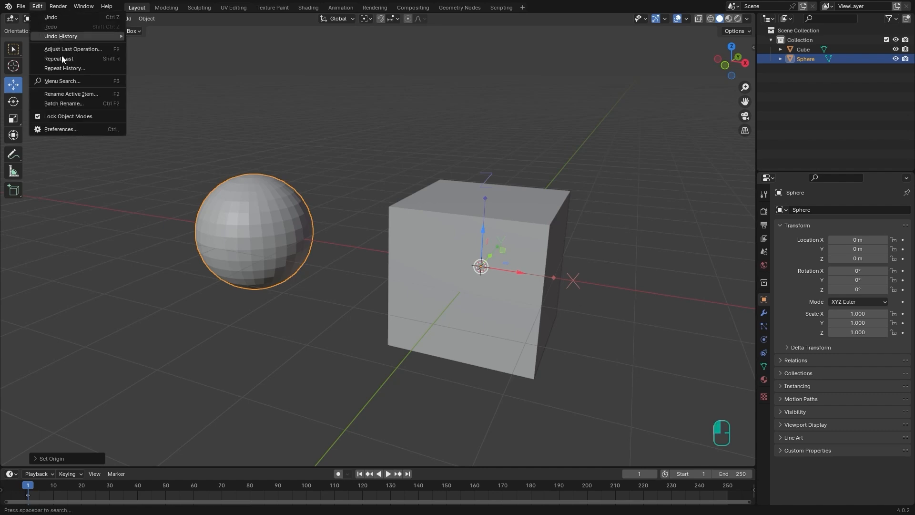
click(76, 129)
click(269, 37)
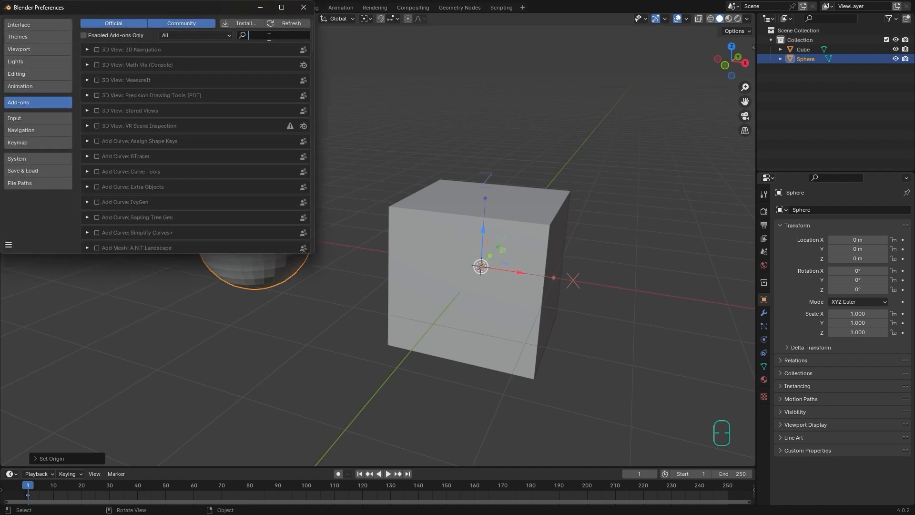
text(pie)
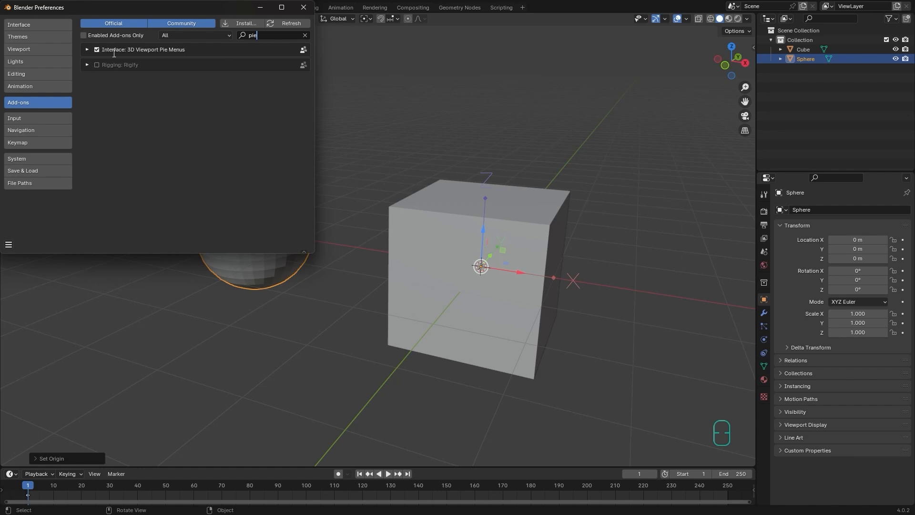
click(304, 7)
- Set the sphere's origin to its lowest point with the pie menu's Origin to Bottom option
key(ctrl)
key(ctrl+alt+x)
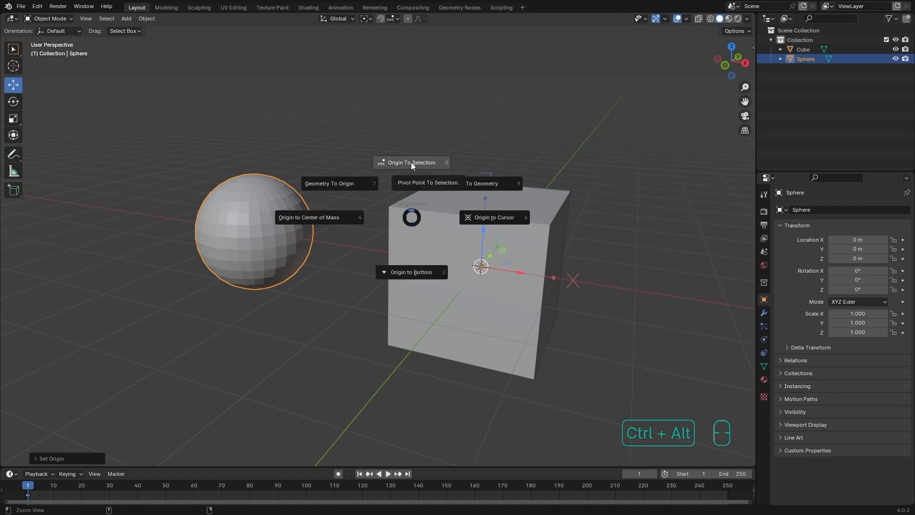
click(411, 273)
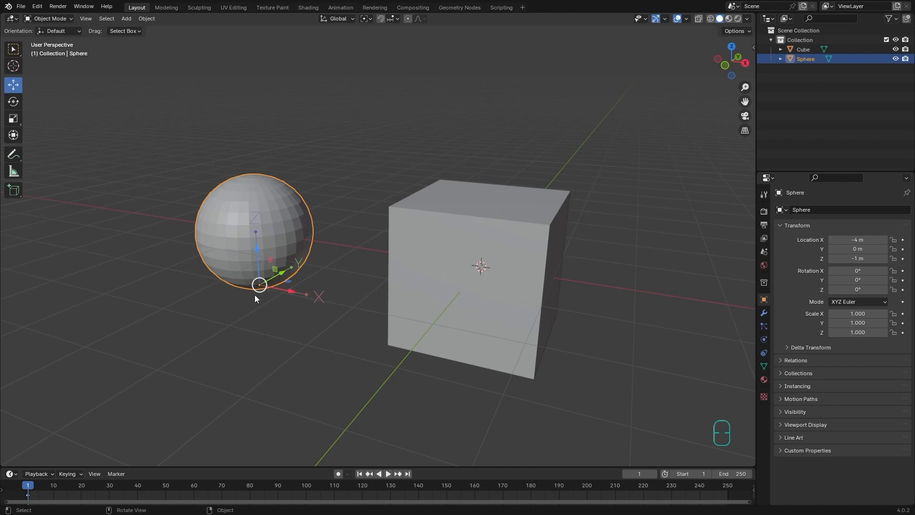
- Select the cube and check in Edit Mode and Object Mode for the Affect Only Origins transform option
alt+shift+middle_drag(321, 251, 361, 260)
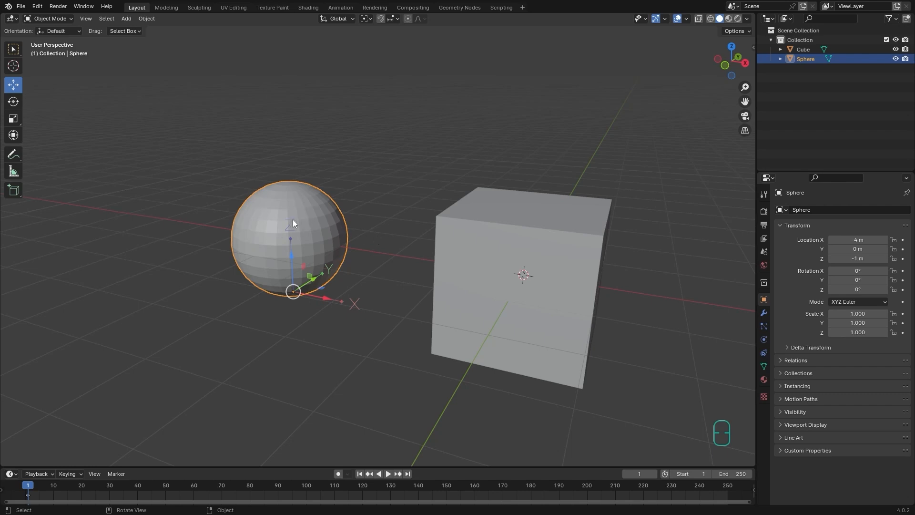
click(490, 238)
alt+shift+middle_drag(533, 251, 465, 245)
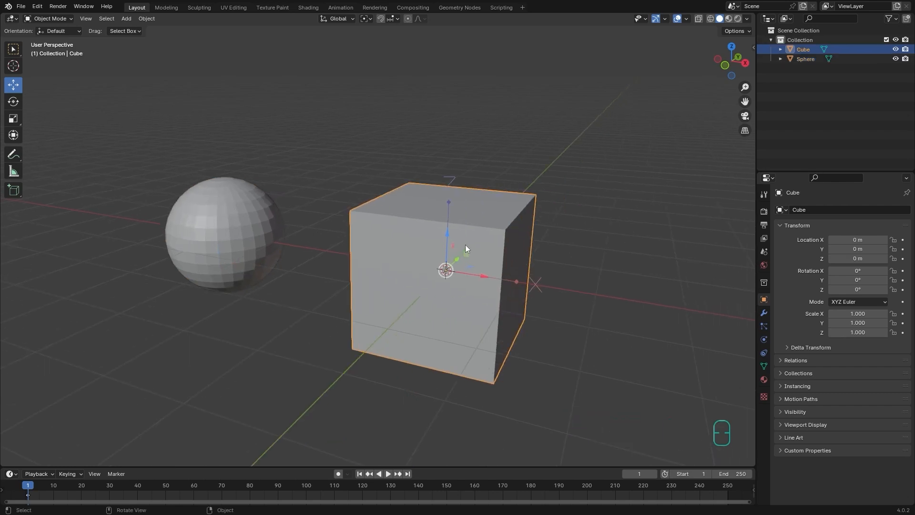
key(Tab)
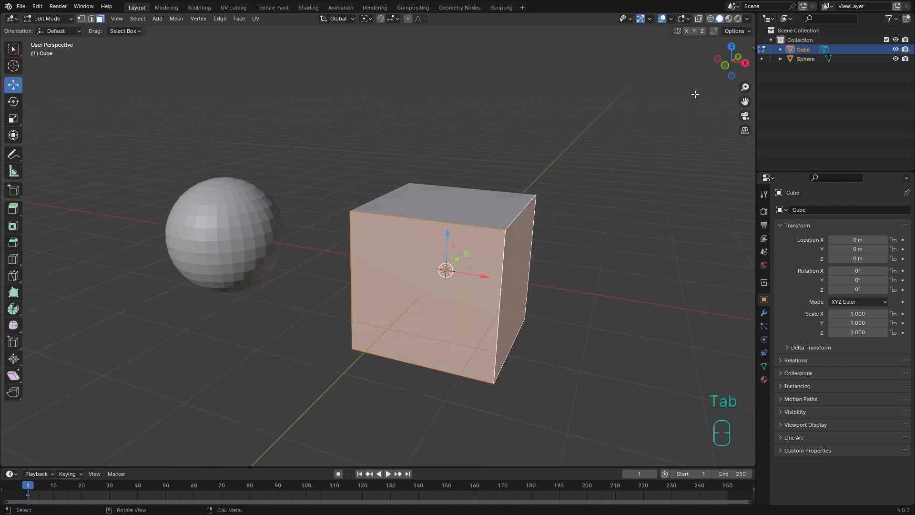
click(743, 31)
key(Tab)
click(734, 31)
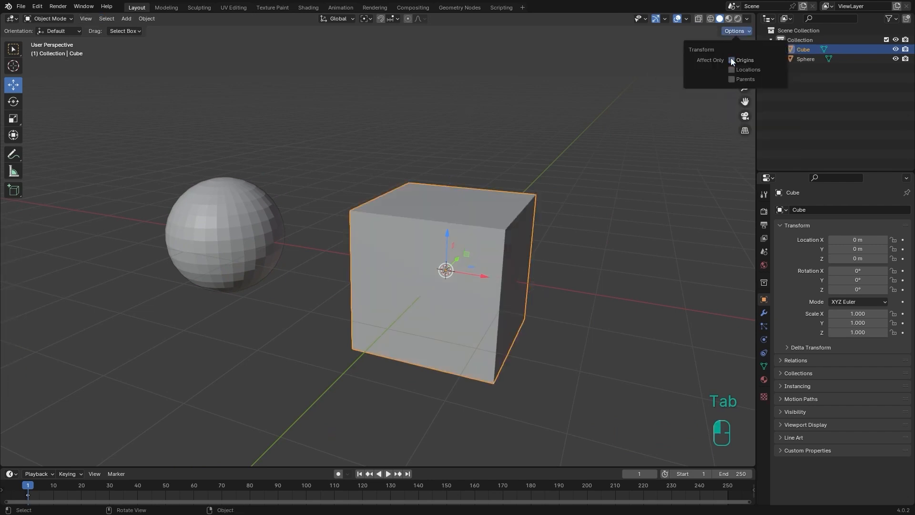
- Set the cube's origin to a single upper corner vertex in Edit Mode with the pie menu's Origin To Selected option
key(Tab)
ctrl+alt+drag(503, 258, 480, 238)
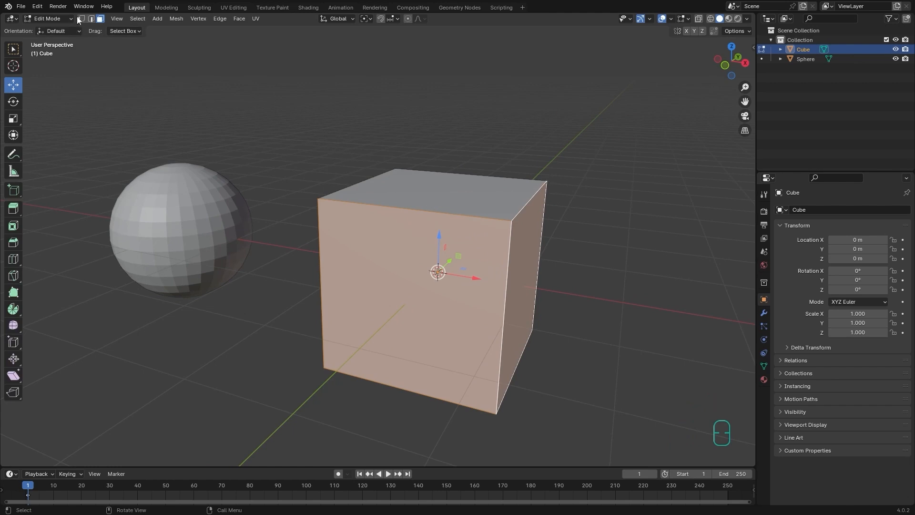
key(1)
click(549, 192)
alt+drag(548, 191, 463, 199)
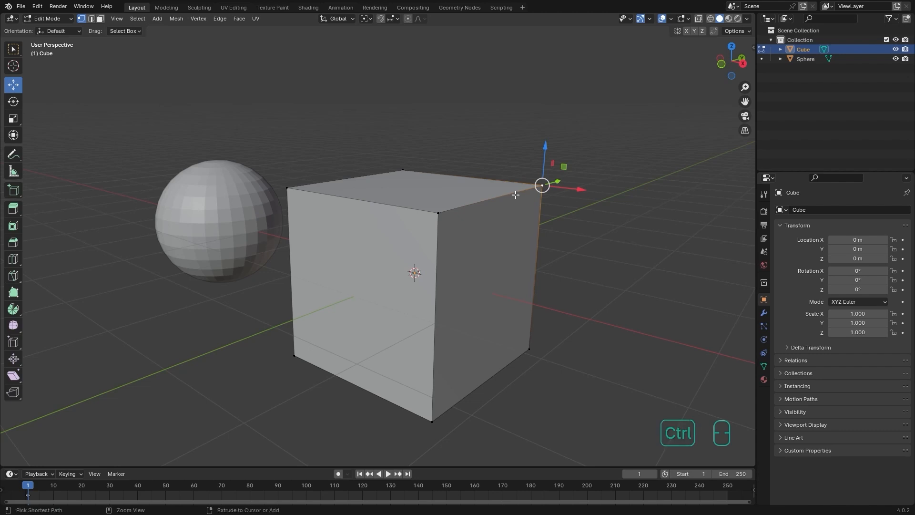
key(ctrl+alt+x)
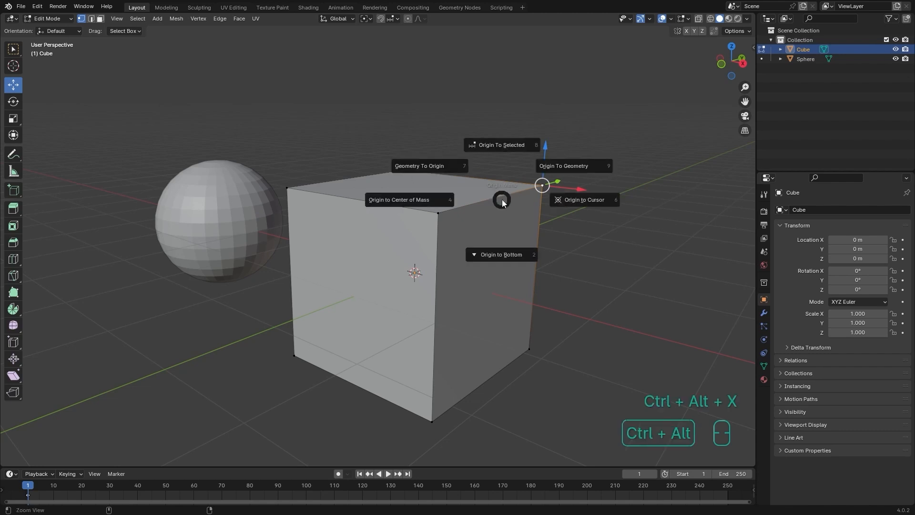
click(499, 144)
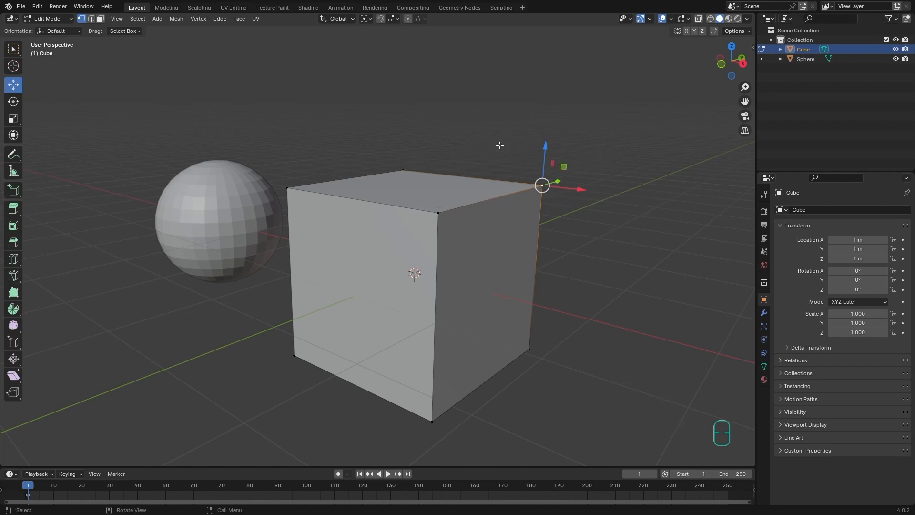
- Return the cube's origin to its centre in Object Mode with the pie menu's Origin to Center of Mass option
key(Tab)
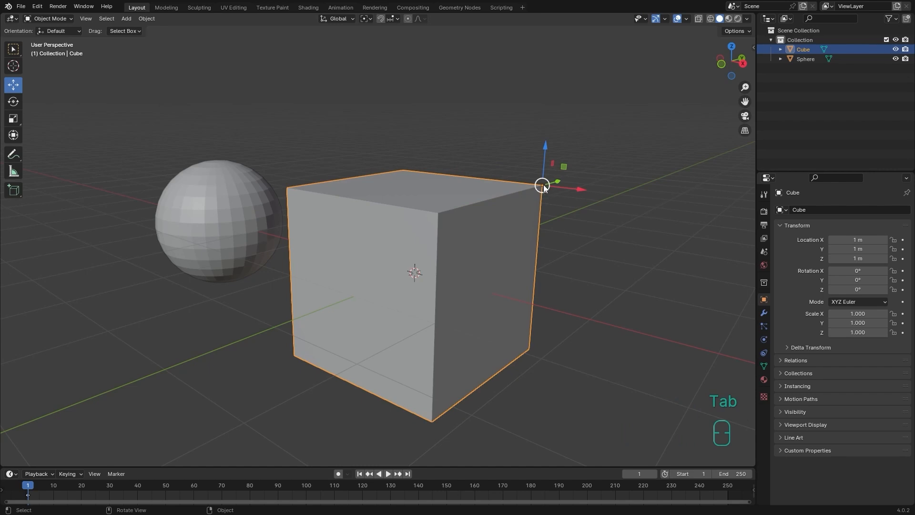
key(ctrl+alt+x)
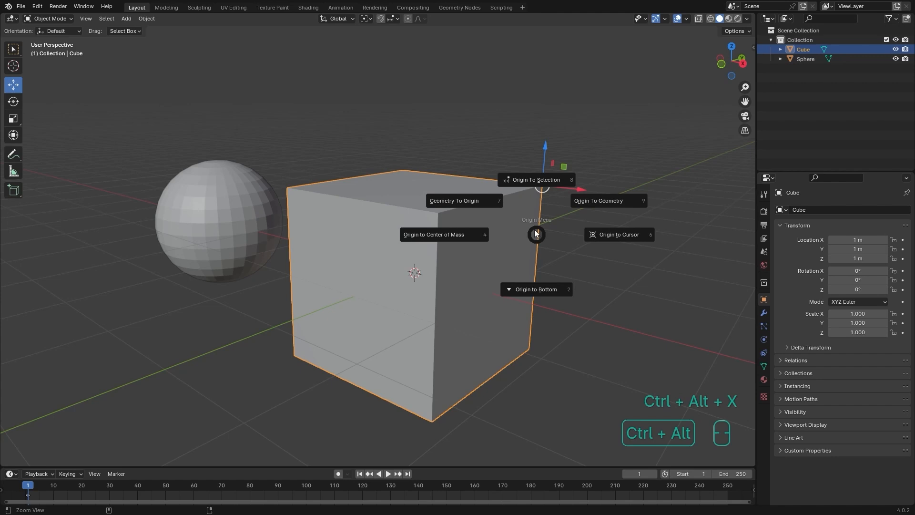
click(434, 234)
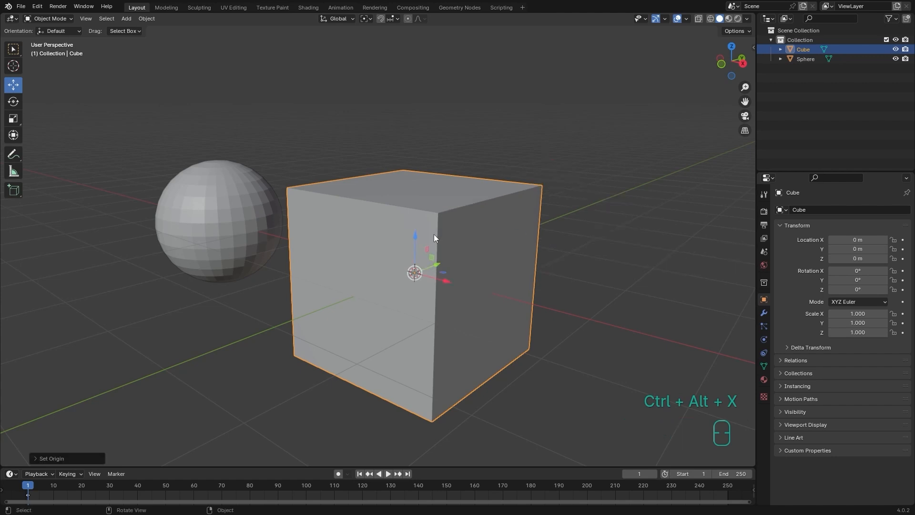
middle_drag(432, 239, 336, 350)
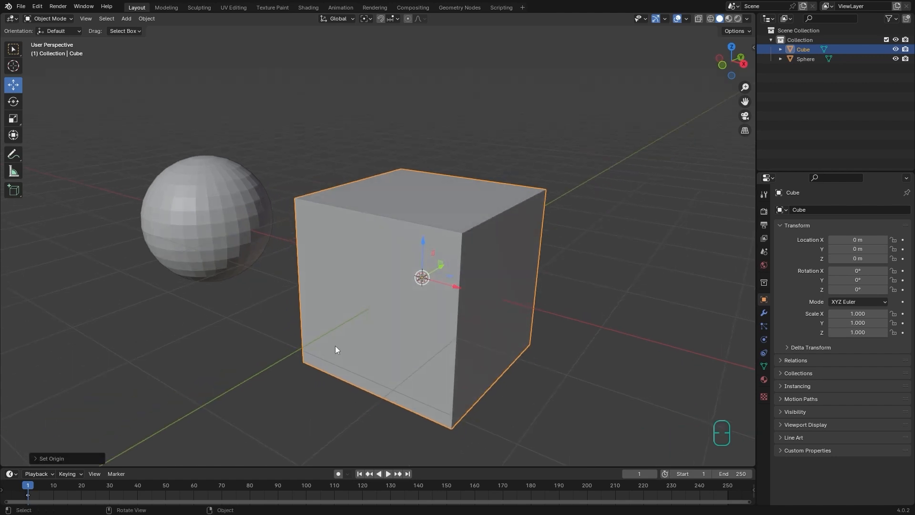
- Select the sphere and the cube in turn to compare where their origins sit
alt+shift+middle_drag(386, 320, 432, 315)
click(273, 210)
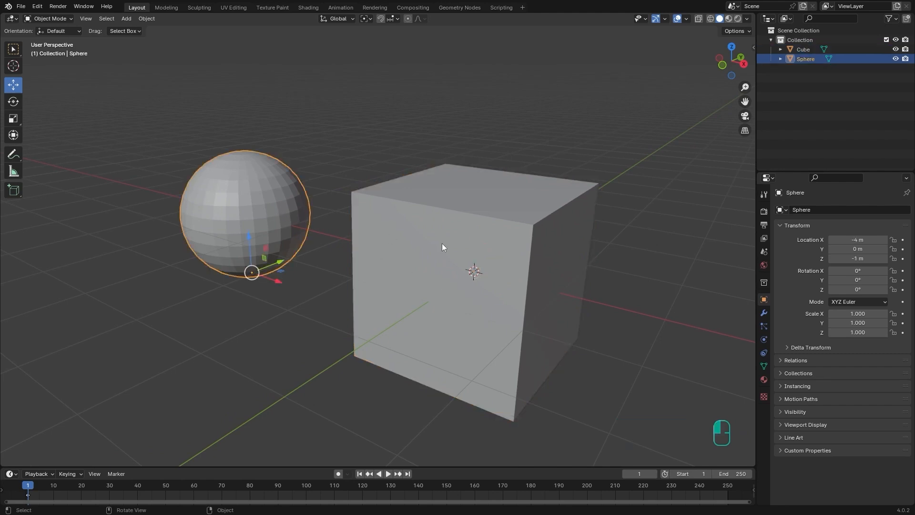
click(472, 252)
alt+shift+middle_drag(477, 219, 466, 213)
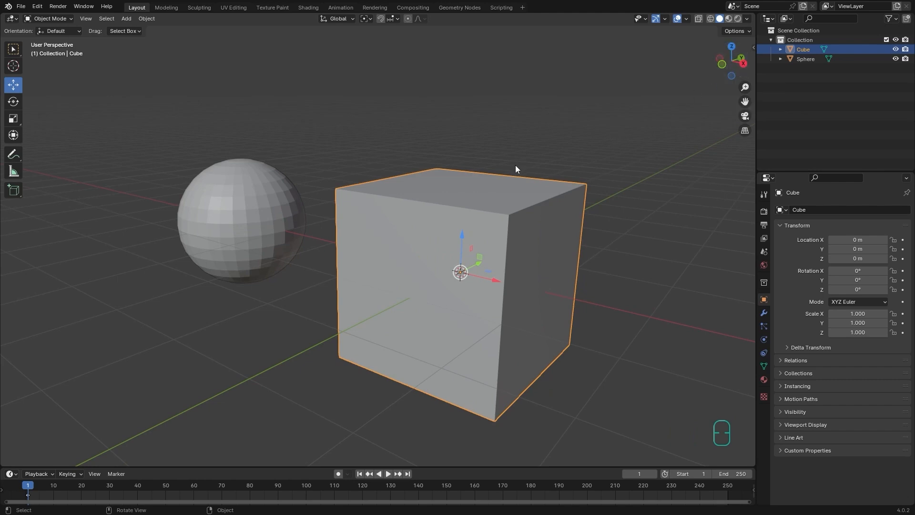
alt+shift+drag(510, 158, 500, 167)
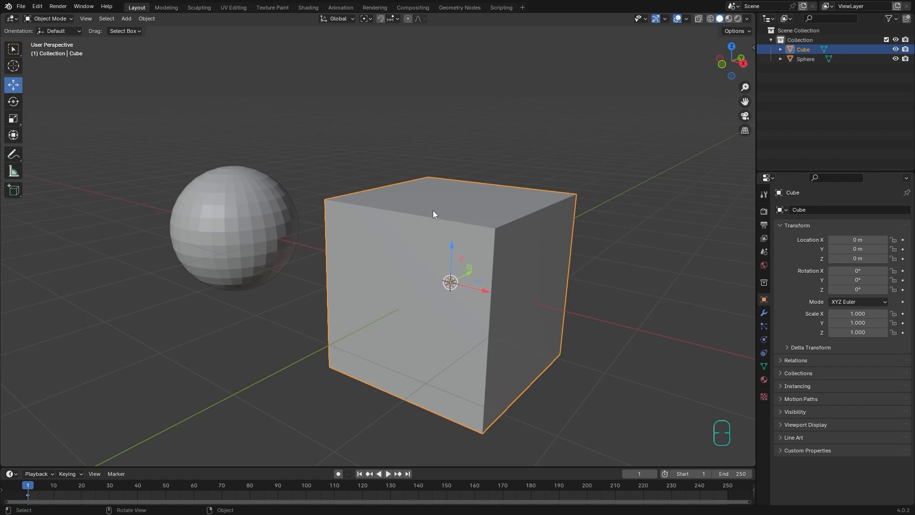
- Set the transform orientation to Local for the selected cube
click(341, 19)
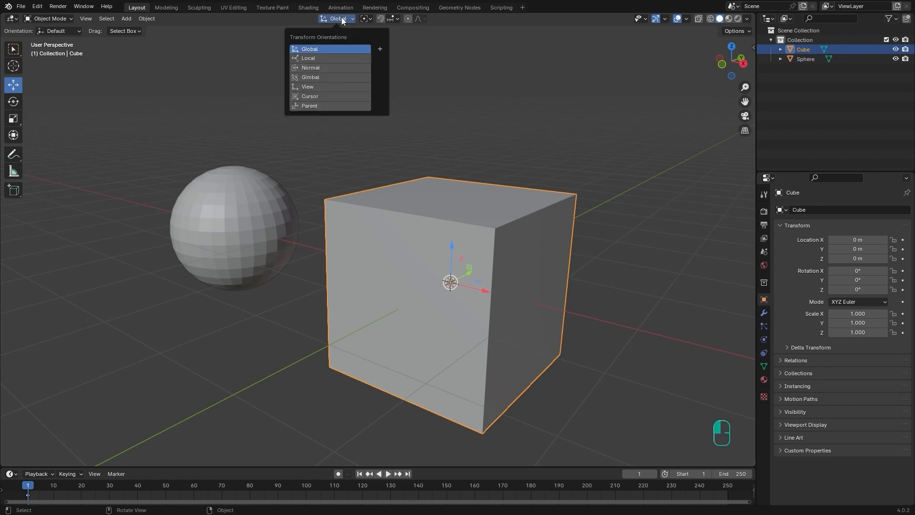
click(317, 58)
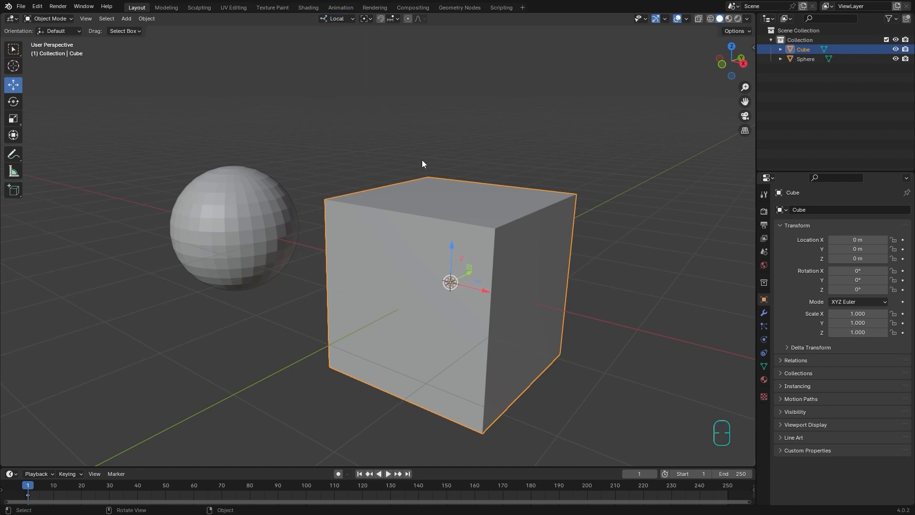
click(336, 18)
click(317, 55)
- Enable Affect Only Origins and rotate the cube's origin about -42° around its X axis
click(732, 31)
click(730, 60)
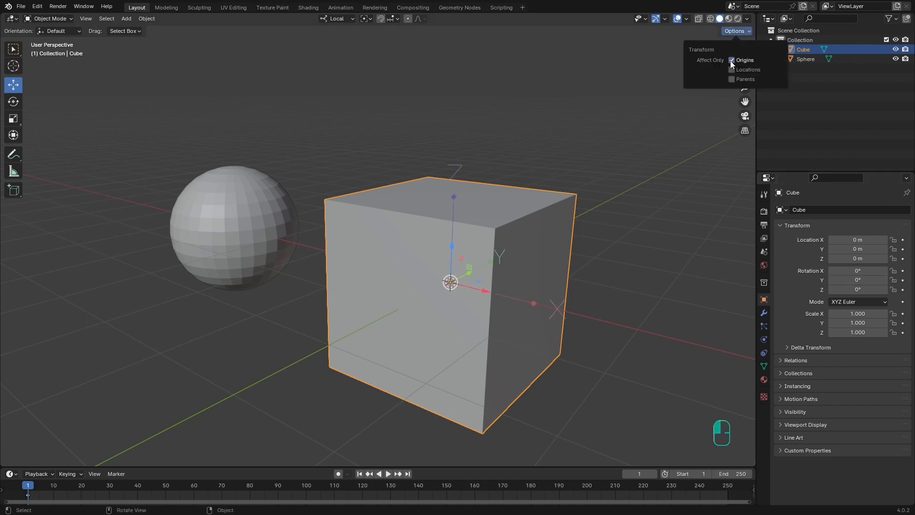
click(13, 102)
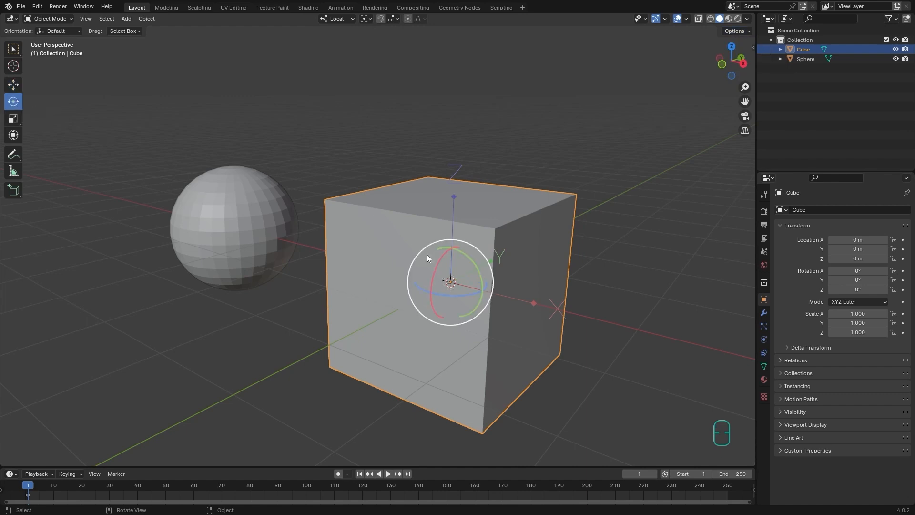
drag(434, 267, 443, 255)
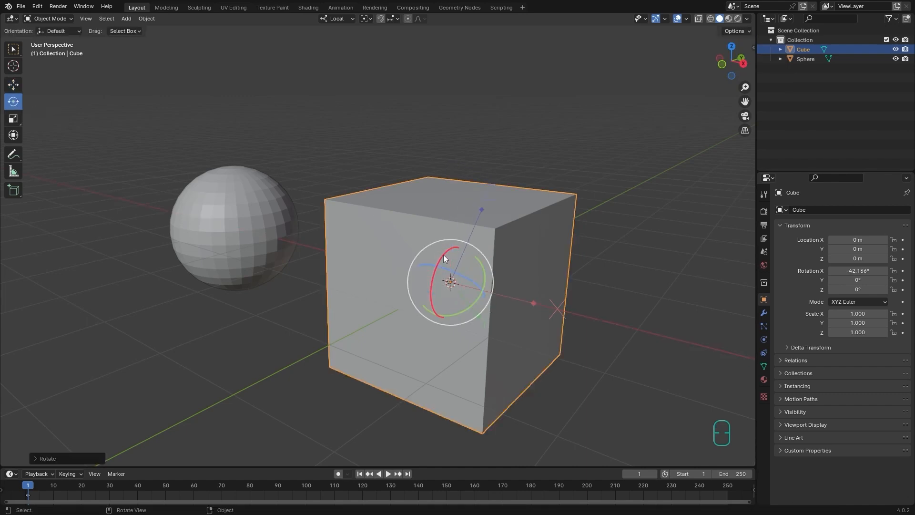
- Turn off Affect Only Origins and switch back to the Move tool
click(739, 31)
click(732, 60)
click(13, 85)
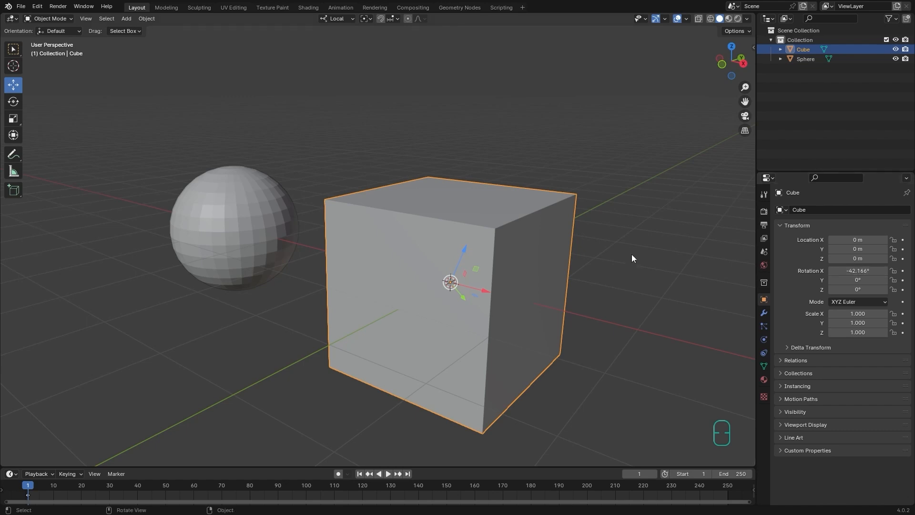
- Switch the transform orientation to Global to compare the cube's move handles with the Local ones
click(342, 19)
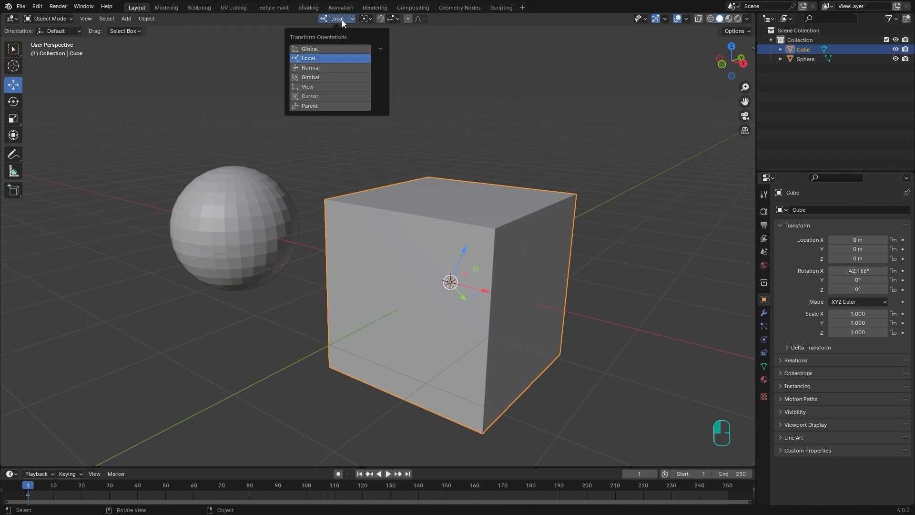
click(321, 46)
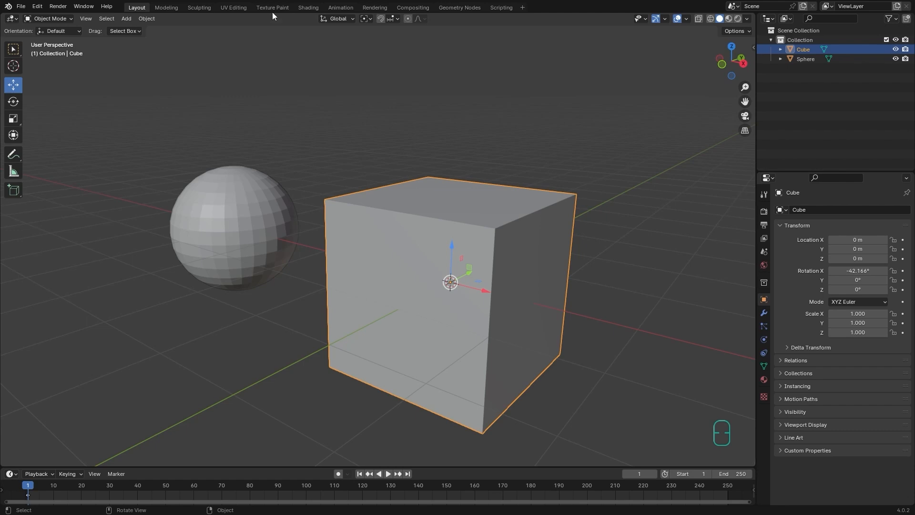
- Set the transform orientation to Normal and select the cube's top, front and side faces in turn to compare the handle directions
click(344, 19)
click(344, 19)
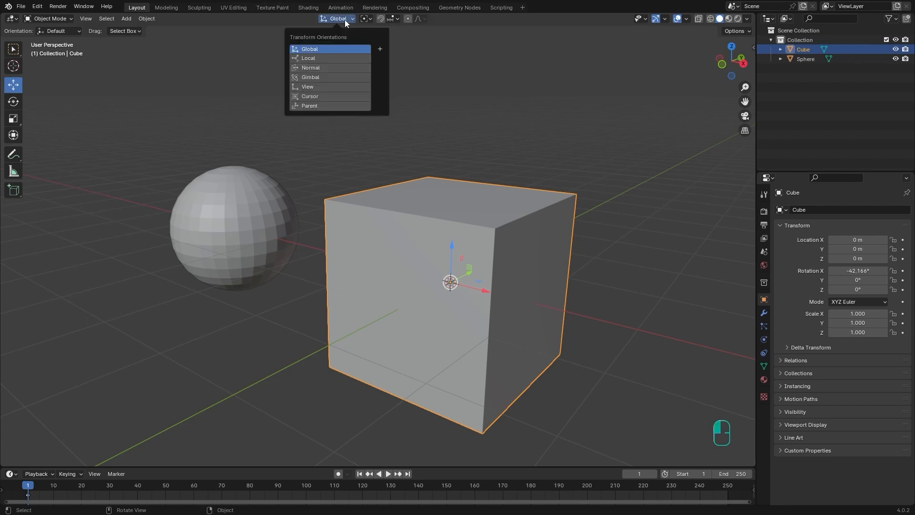
click(314, 67)
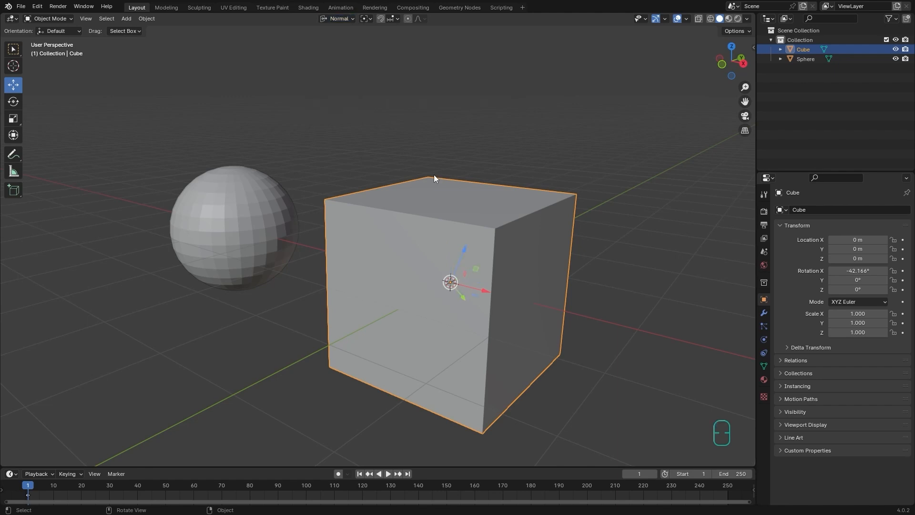
key(Tab)
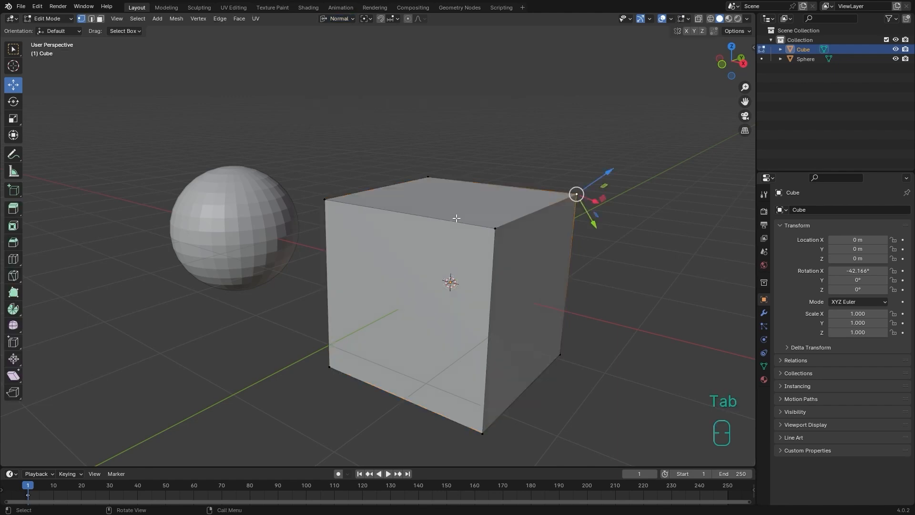
key(3)
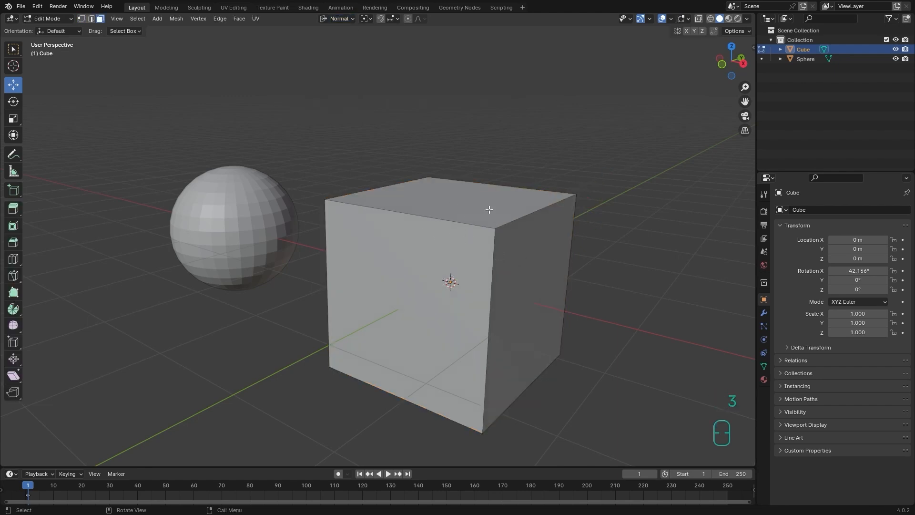
click(440, 210)
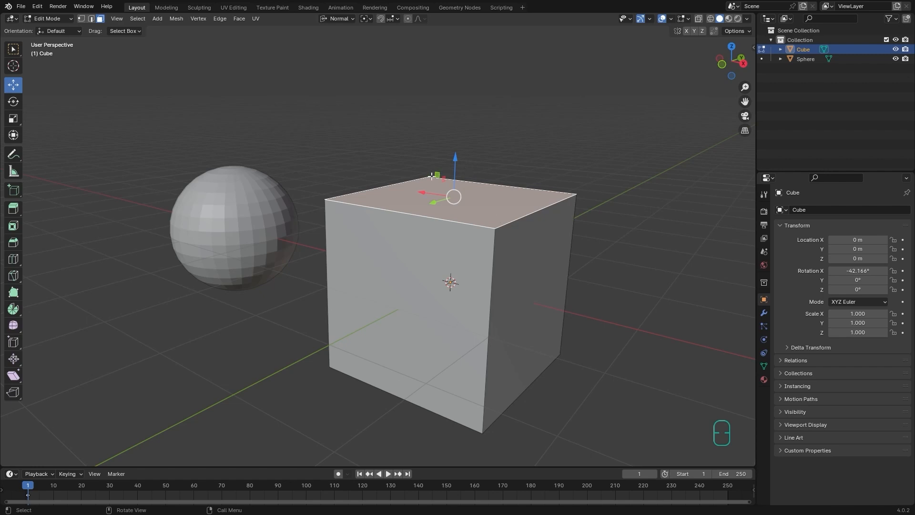
click(396, 286)
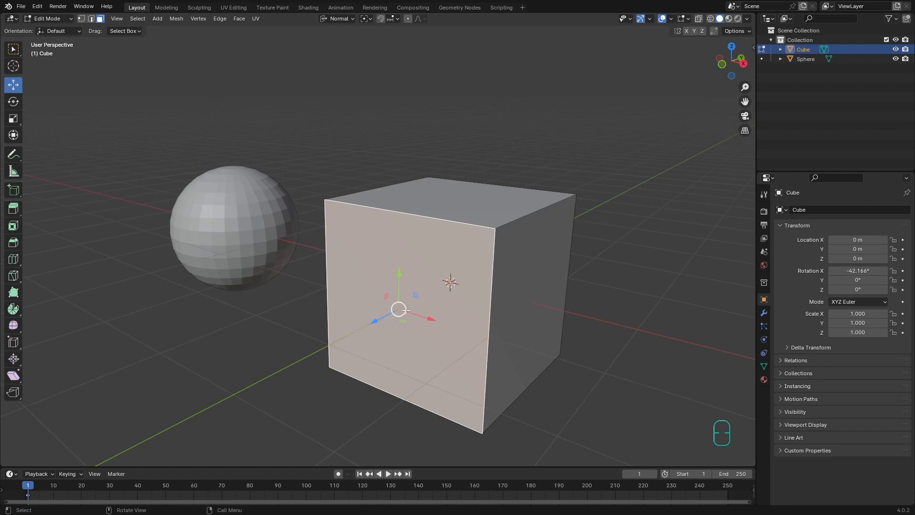
click(520, 293)
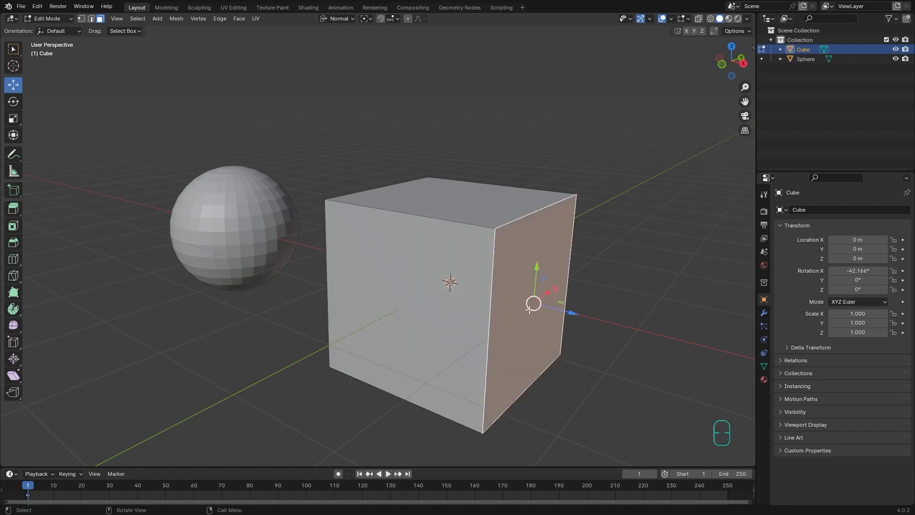
- Set the transform orientation to View and examine the selected face's move handles from different viewing angles
click(341, 22)
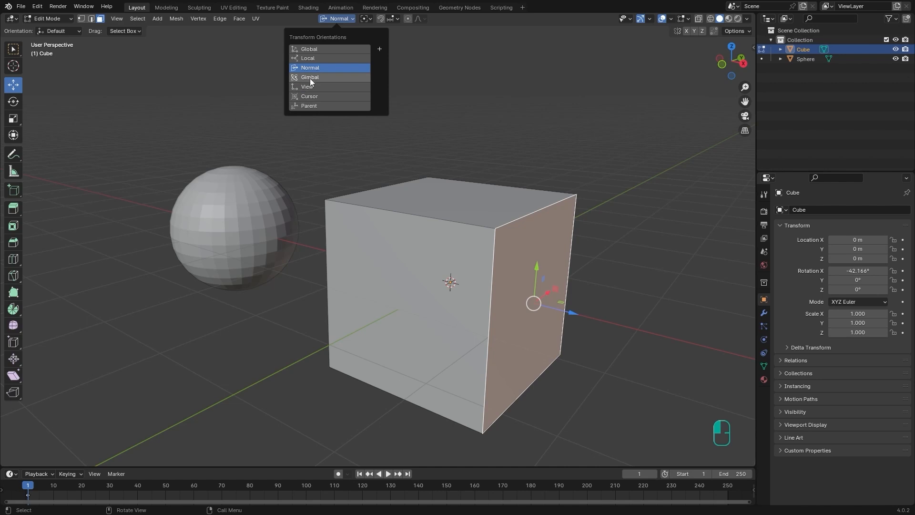
click(302, 88)
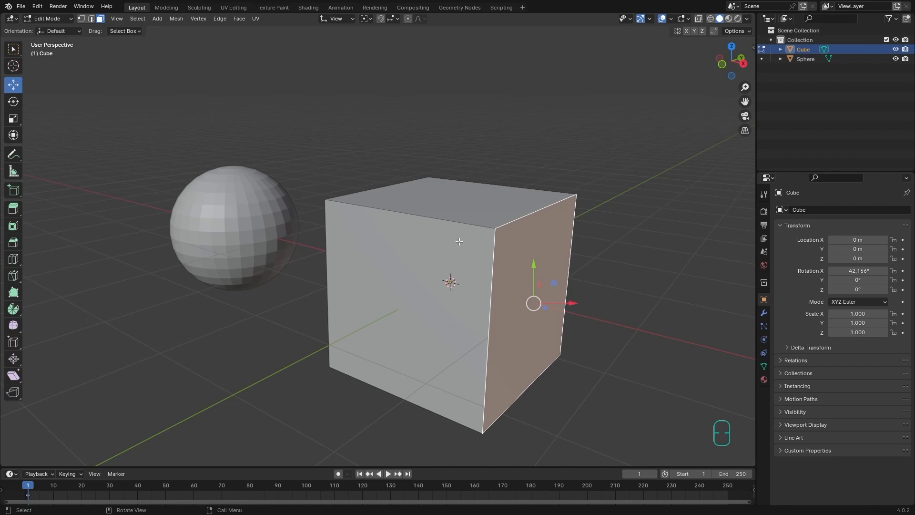
alt+middle_drag(423, 257, 482, 261)
alt+middle_drag(480, 259, 467, 240)
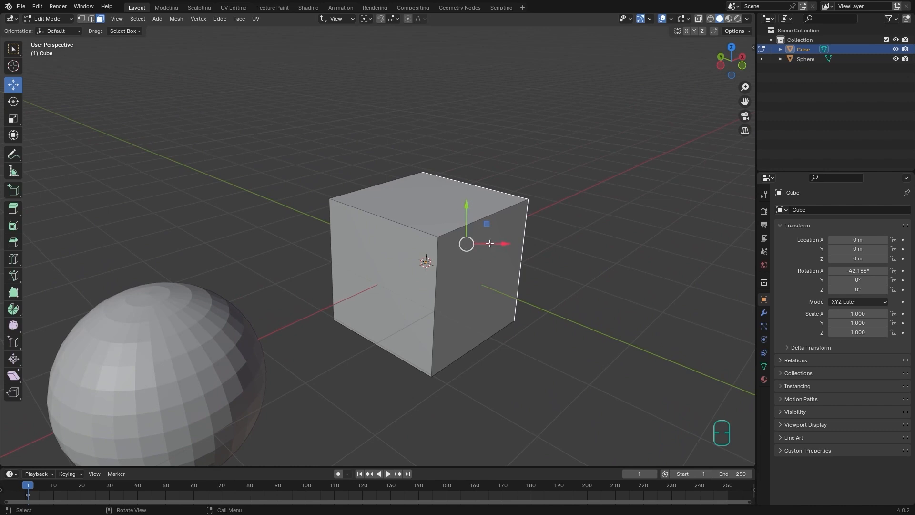
alt+middle_drag(526, 237, 413, 224)
- Try to move the cube's nearest upper corner vertex along the View orientation's Z axis
key(1)
click(402, 261)
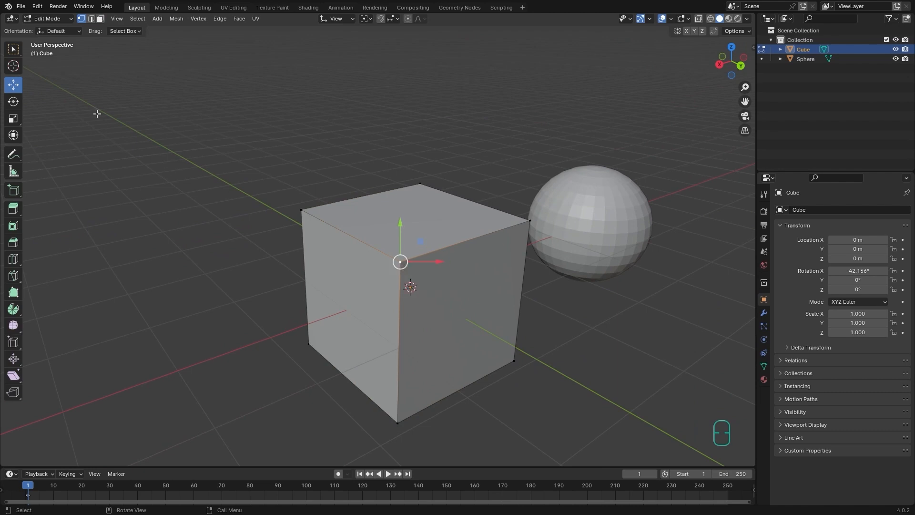
click(16, 49)
key(g)
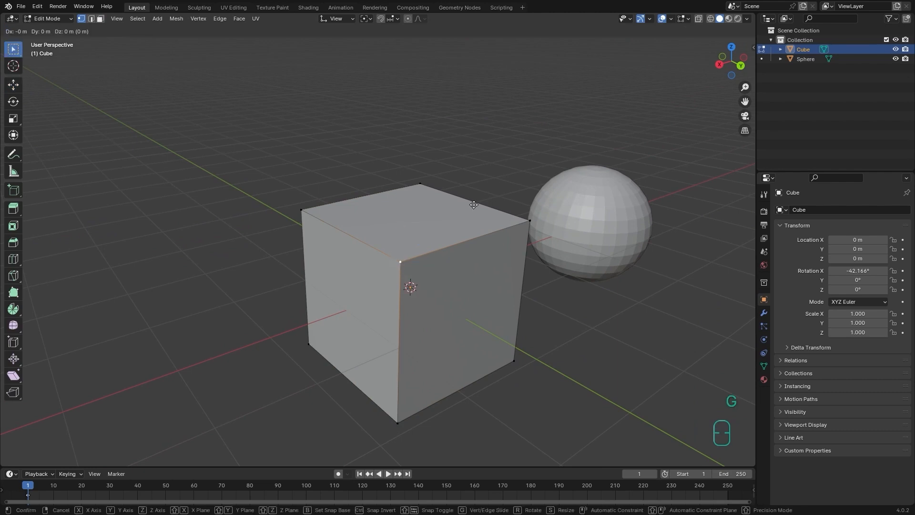
key(z)
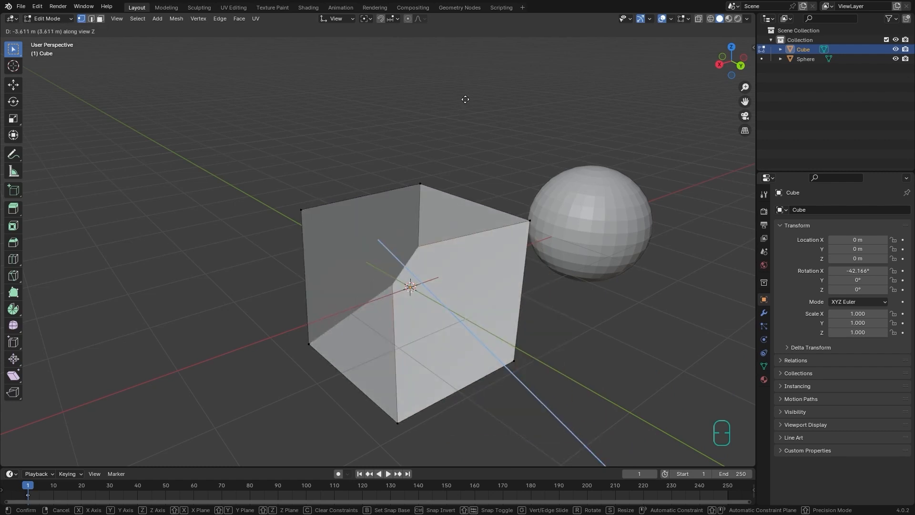
right_click(508, 254)
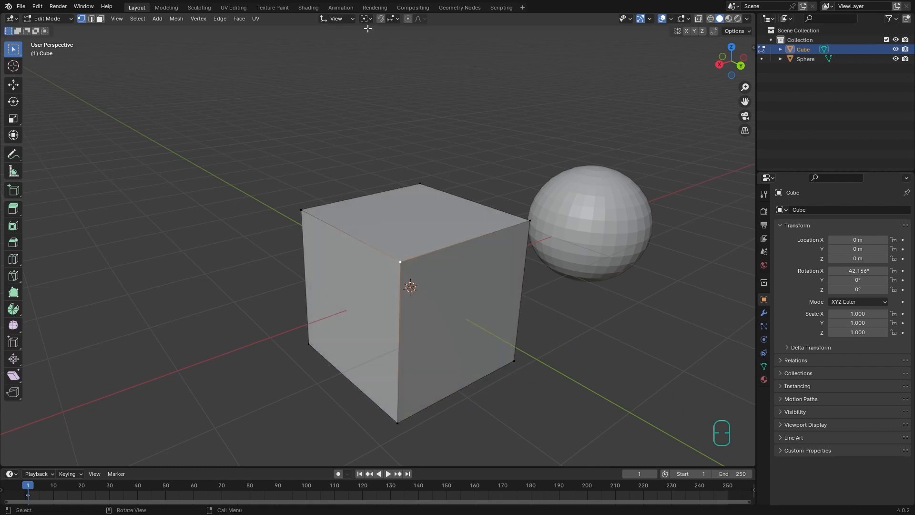
- Select the cube's top face with the Move tool active and set the transform orientation to Cursor
click(346, 18)
key(3)
click(402, 213)
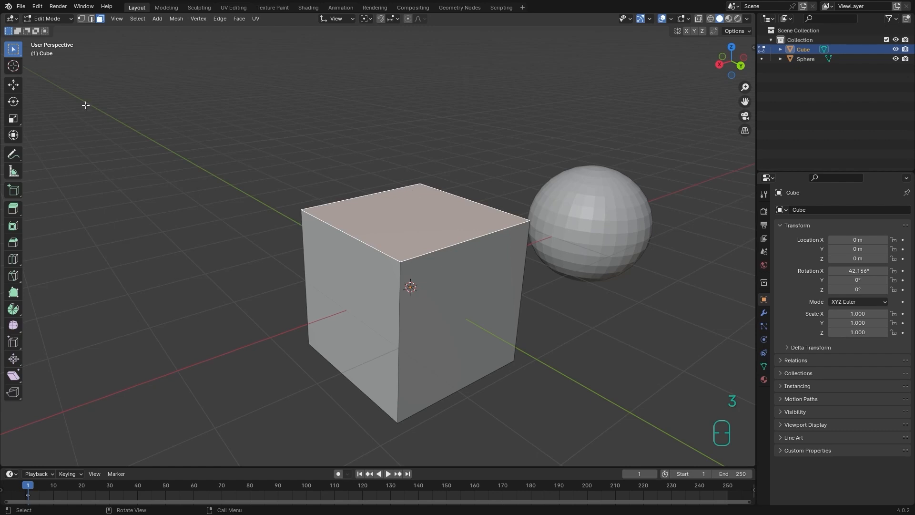
click(14, 86)
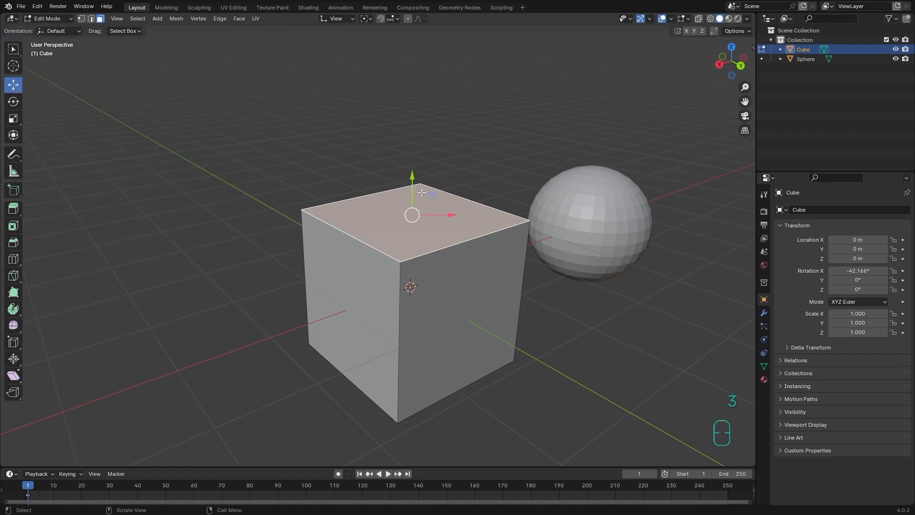
click(344, 21)
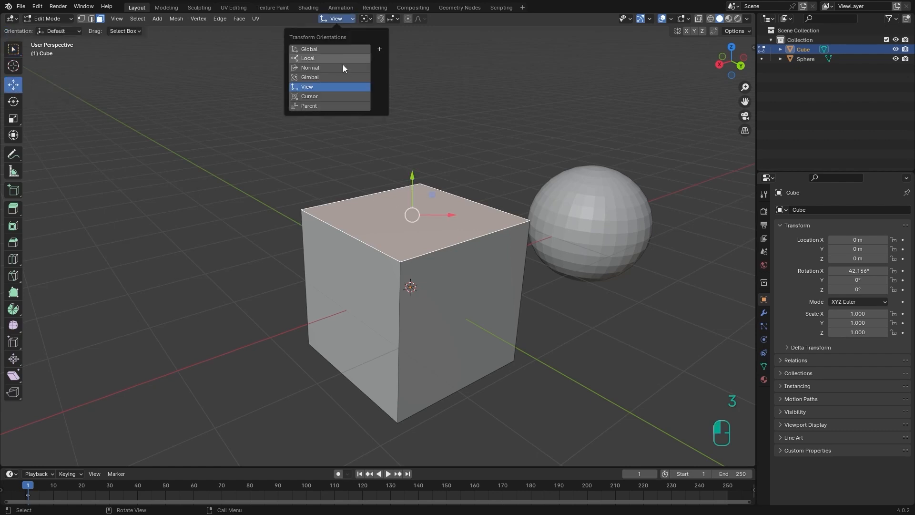
click(316, 97)
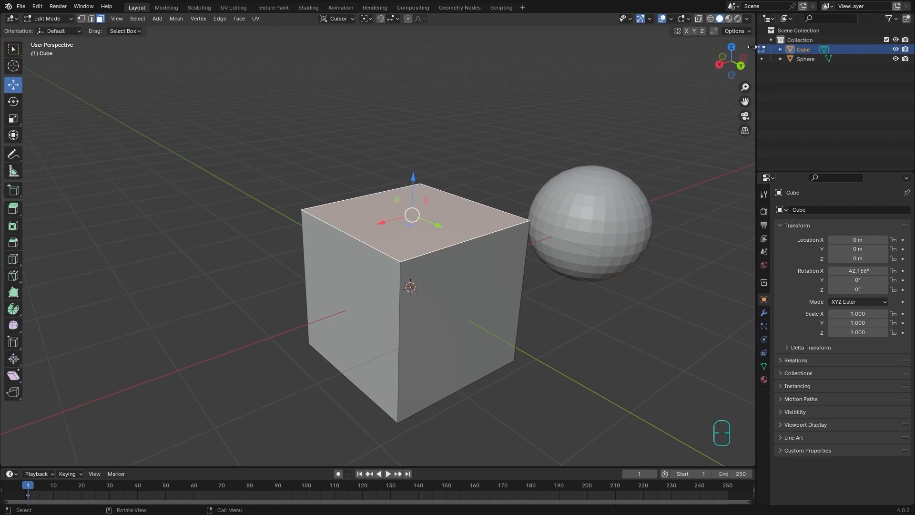
- Rotate the 3D cursor to 33° on X and 20° on Y
key(n)
click(750, 91)
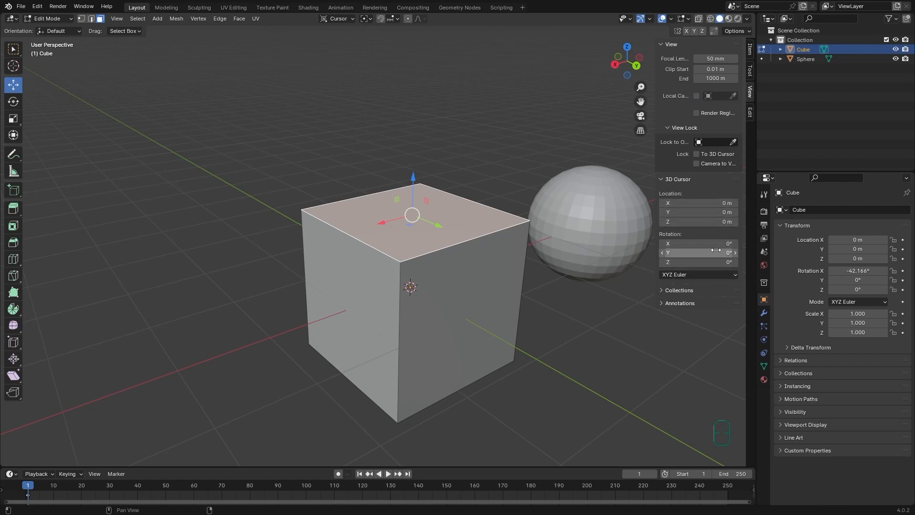
drag(686, 244, 715, 253)
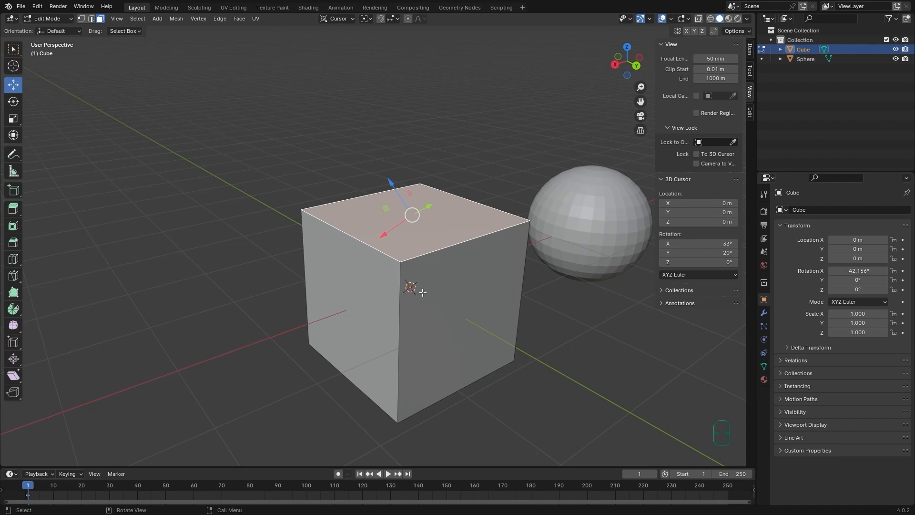
- Set the transform orientation to Global and the transform pivot point to Bounding Box Center
click(341, 19)
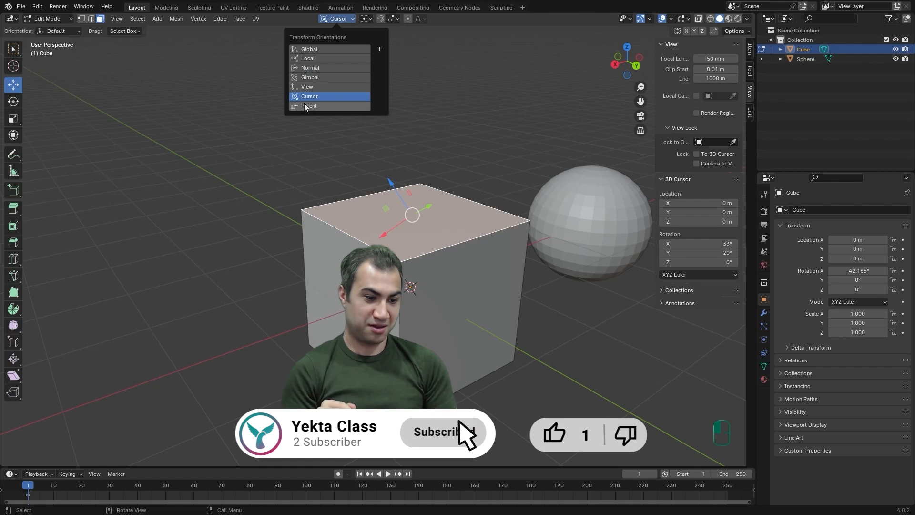
click(311, 49)
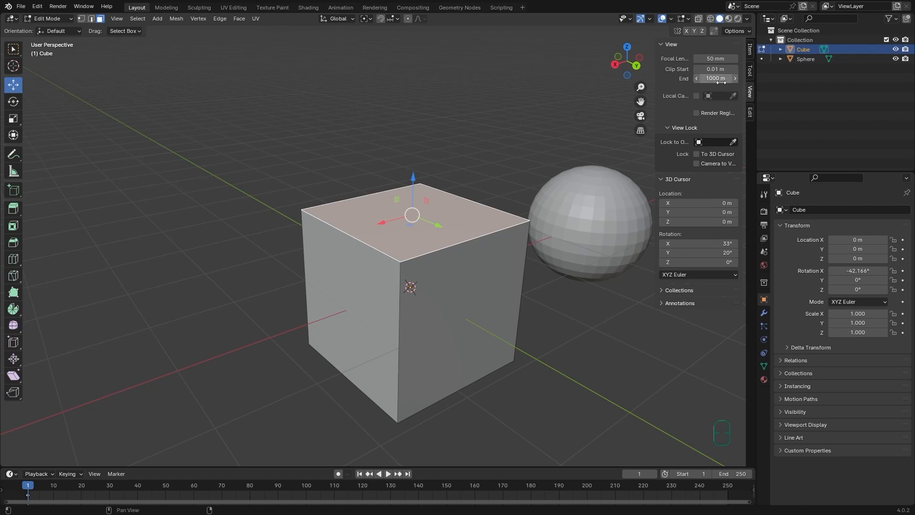
key(n)
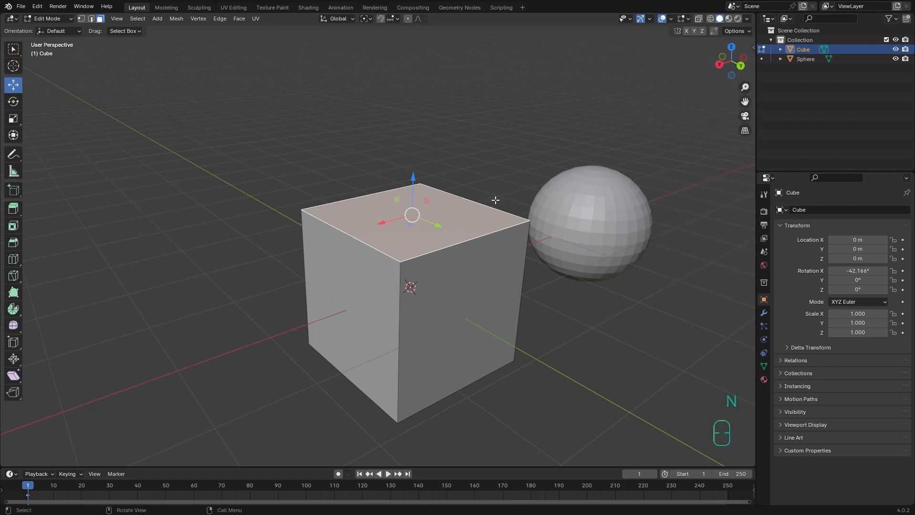
click(338, 19)
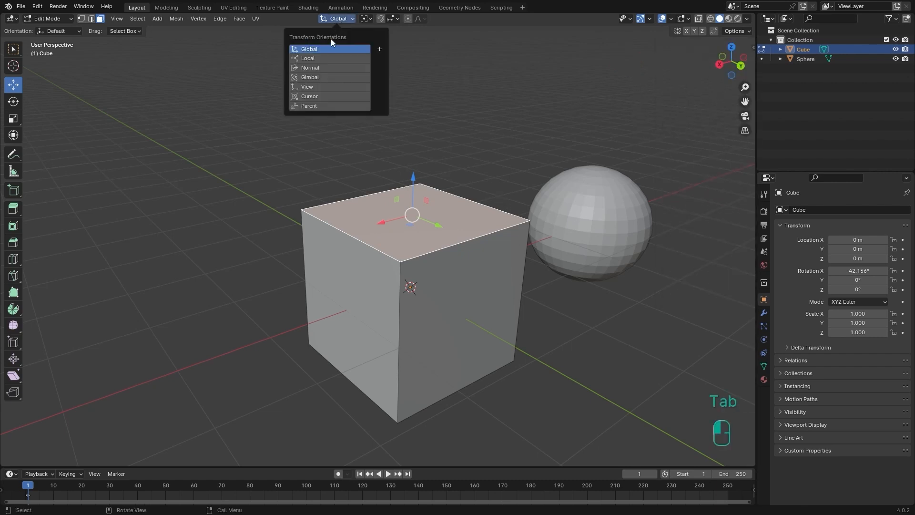
click(366, 18)
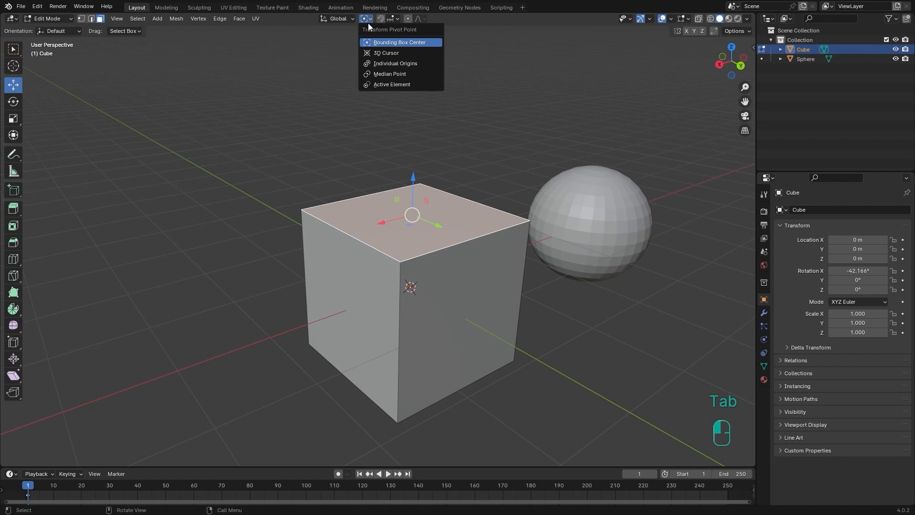
click(391, 43)
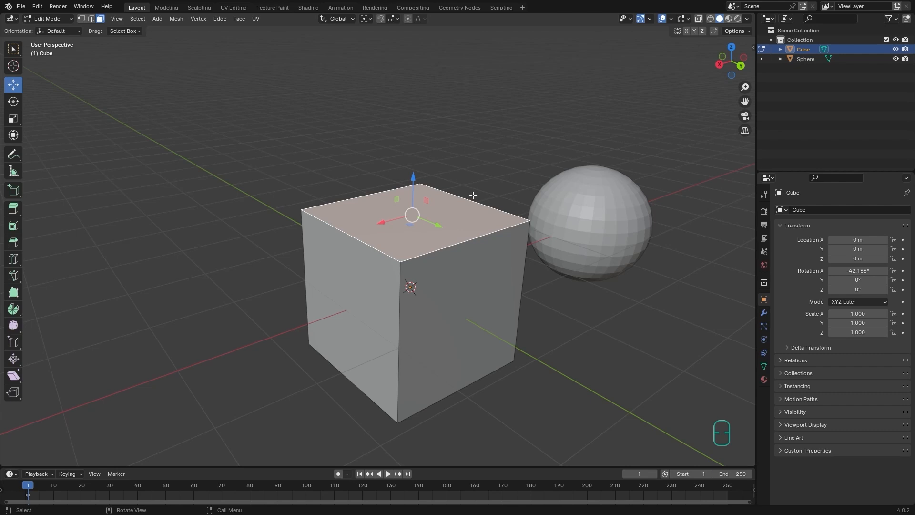
- Return to Object Mode and try rotating the cube about its bounding box center
key(Tab)
alt+middle_drag(542, 253, 490, 228)
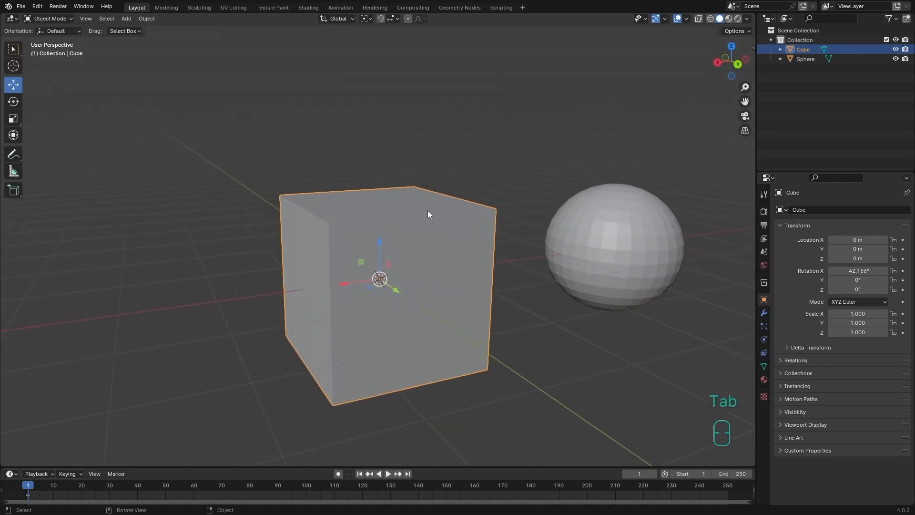
key(r)
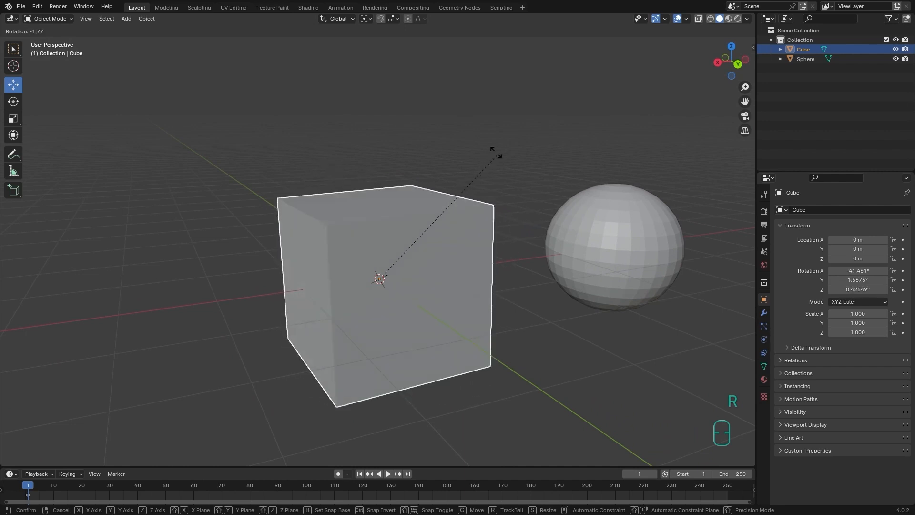
right_click(512, 167)
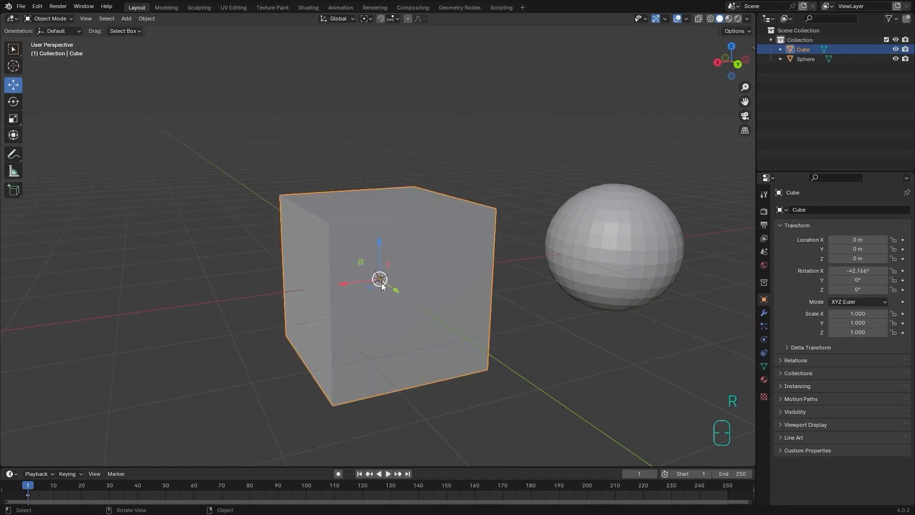
- Add the sphere to the selection and try rotating both objects about their shared bounding box center
key(w)
alt+shift+middle_drag(541, 233, 540, 218)
shift+click(563, 220)
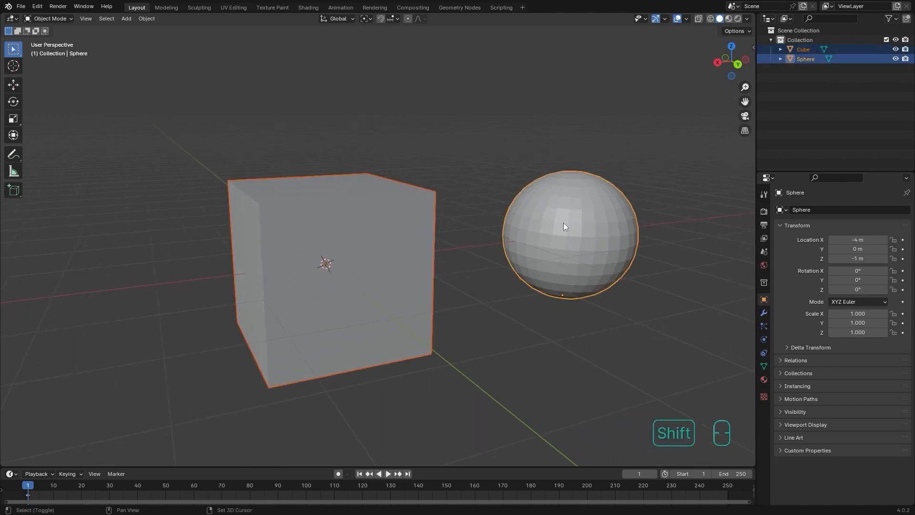
key(r)
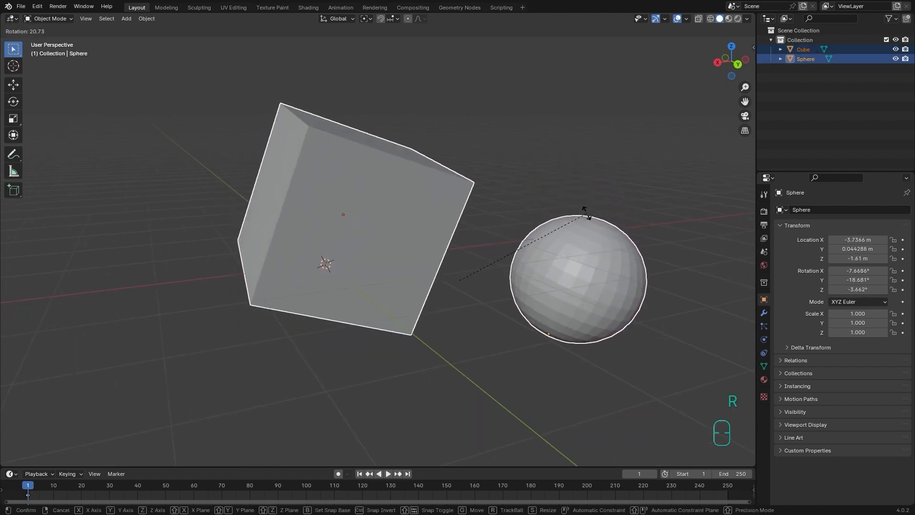
right_click(576, 225)
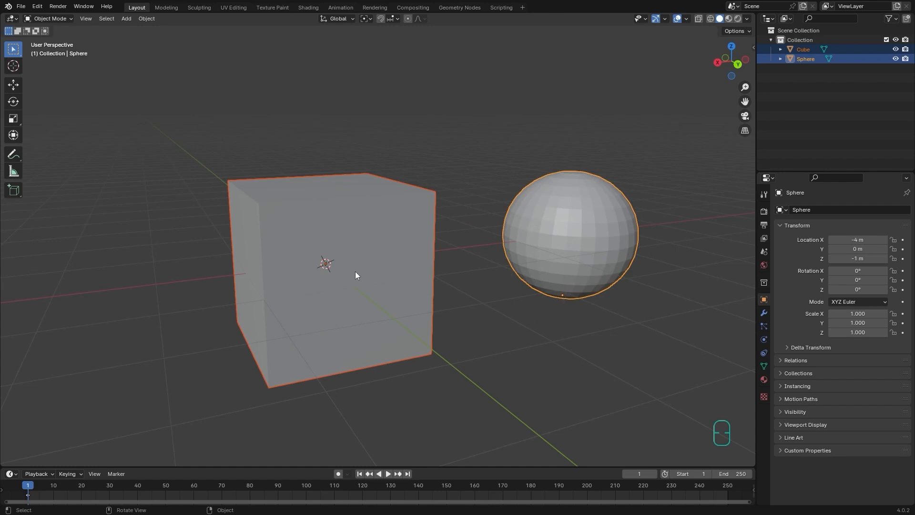
- Enter Edit Mode on the sphere alone and select a three-by-two block of faces on its near side
click(546, 233)
key(Tab)
alt+shift+middle_drag(596, 248, 543, 207)
ctrl+alt+drag(543, 207, 554, 231)
shift+middle_drag(554, 231, 571, 290)
alt+middle_drag(571, 290, 539, 286)
key(3)
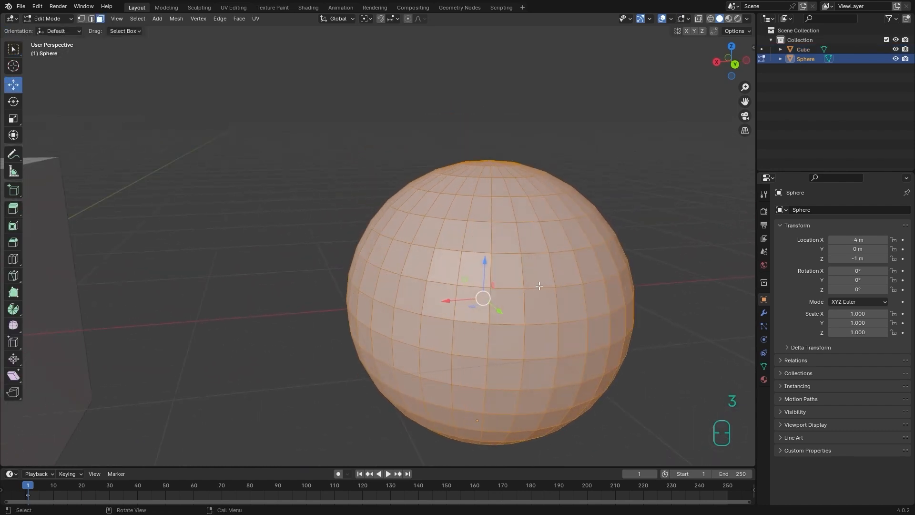
click(13, 48)
drag(542, 274, 472, 315)
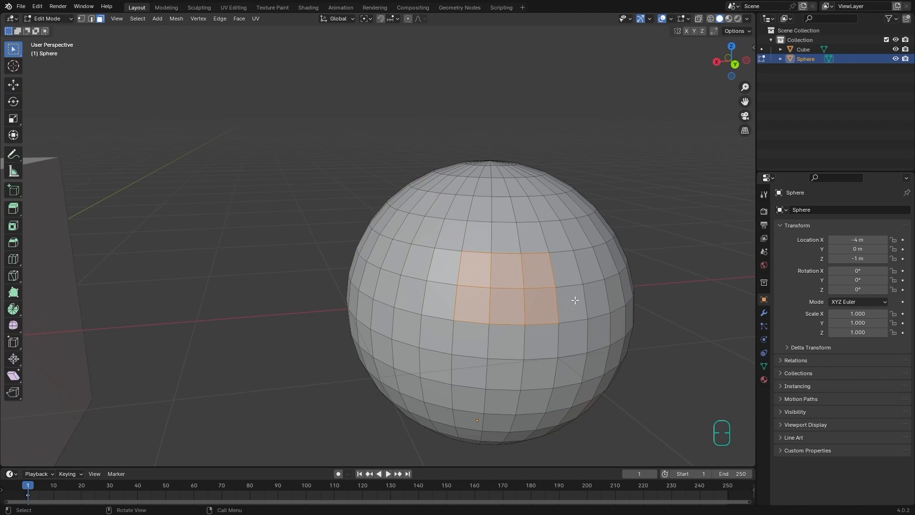
- Try rotating the selected block of sphere faces about its bounding box center
key(r)
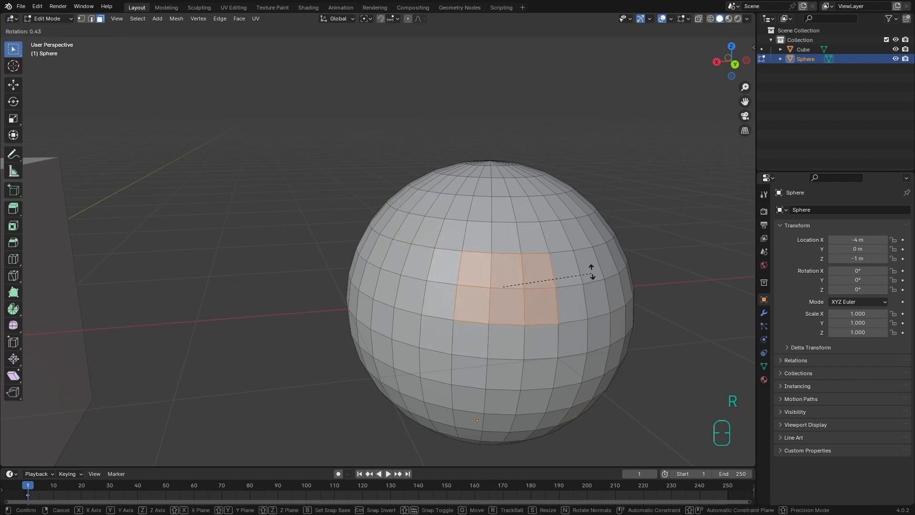
key(Escape)
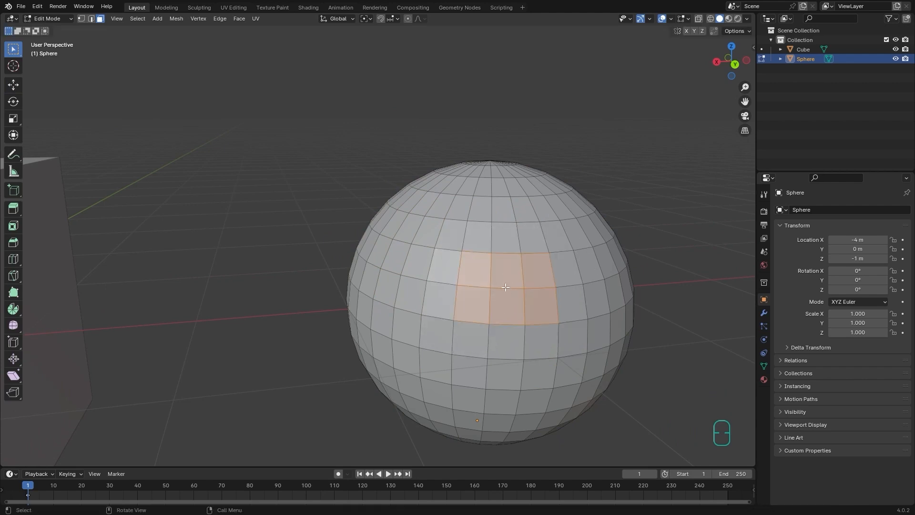
key(r)
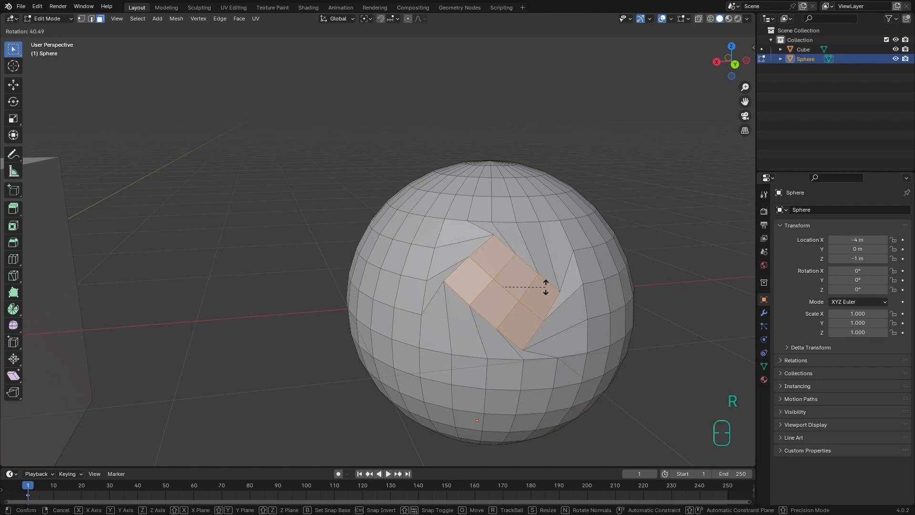
right_click(537, 250)
- Add a second block of faces on the sphere's upper left side to the face selection
click(367, 18)
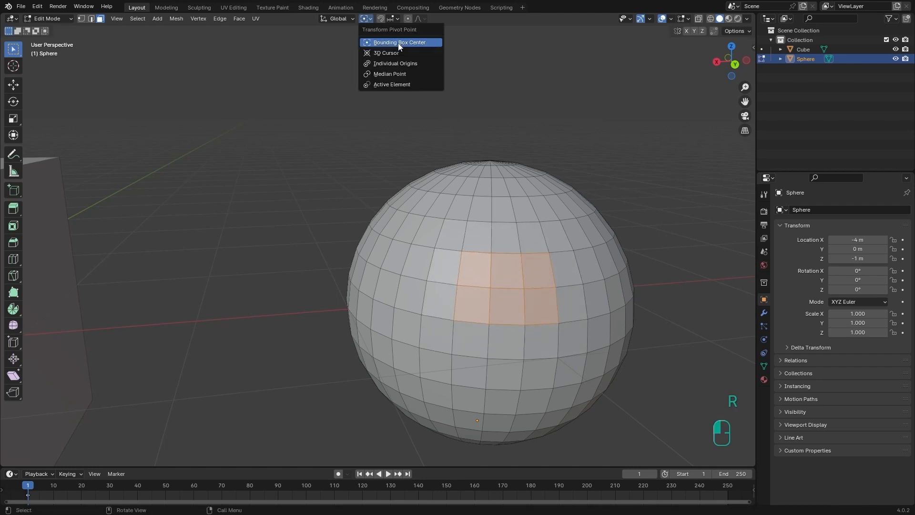
click(13, 154)
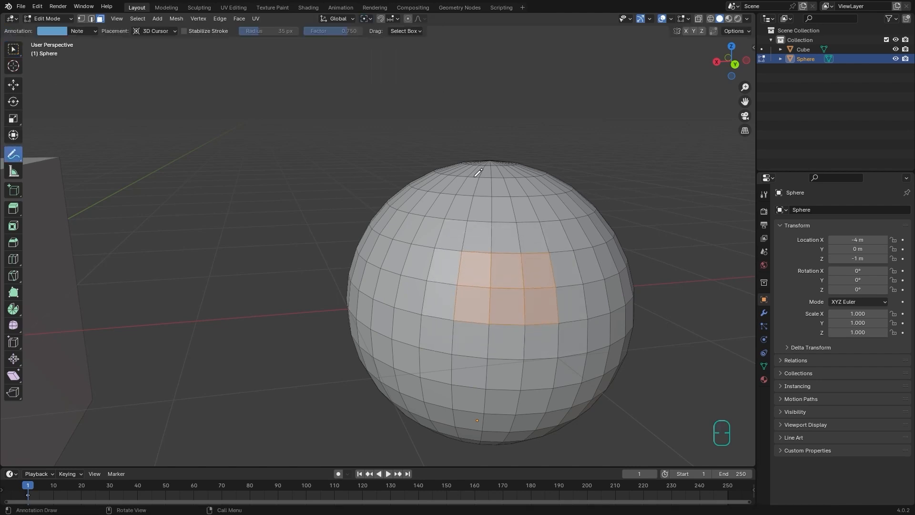
alt+drag(497, 212, 488, 200)
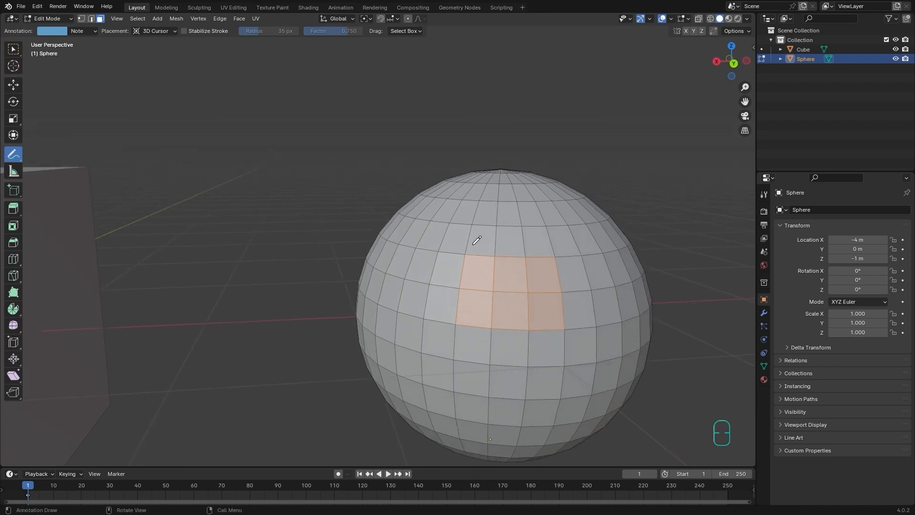
key(w)
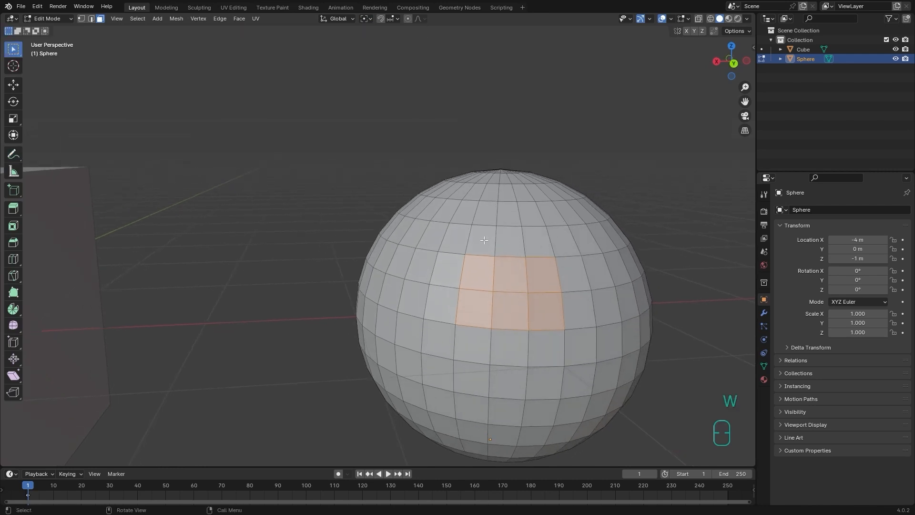
shift+drag(439, 205, 388, 236)
- Sketch a bounding box around both selected face blocks with the Annotate tool and mark its center
click(13, 154)
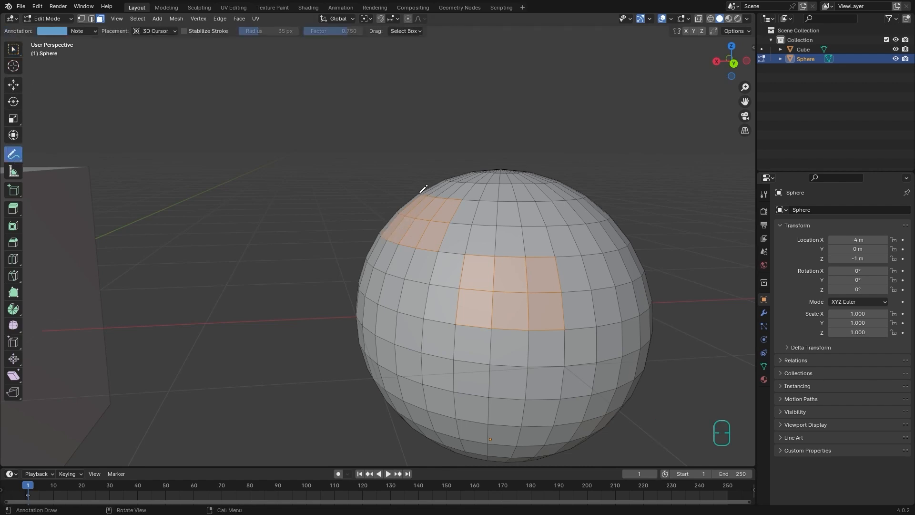
mouse_move(420, 192)
mouse_down()
mouse_move(386, 201)
mouse_move(389, 288)
mouse_up()
mouse_move(420, 194)
mouse_down()
mouse_move(430, 289)
mouse_move(389, 295)
mouse_move(540, 310)
mouse_move(570, 322)
mouse_move(524, 339)
mouse_up()
mouse_move(388, 297)
mouse_down()
mouse_move(481, 336)
mouse_move(560, 355)
mouse_move(565, 222)
mouse_up()
drag(415, 193, 558, 213)
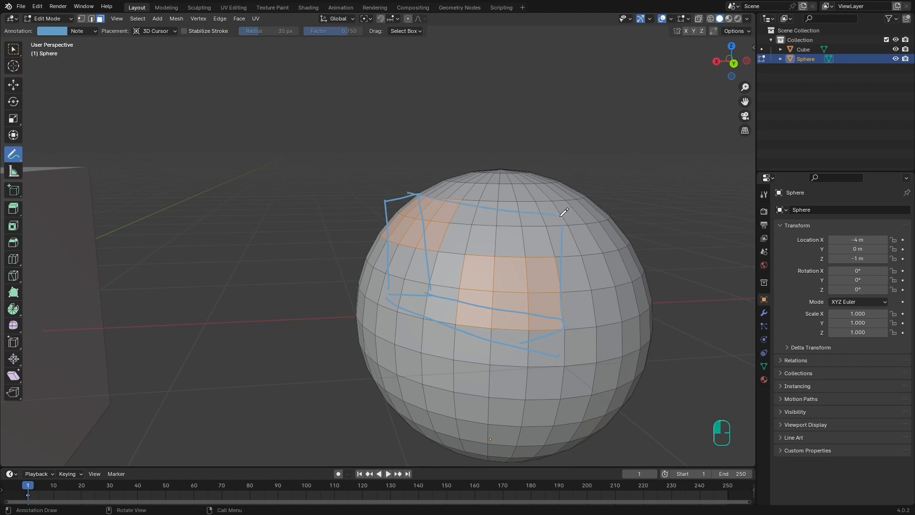
mouse_move(384, 202)
mouse_down()
mouse_move(531, 240)
mouse_move(562, 225)
mouse_move(538, 334)
mouse_up()
mouse_move(462, 267)
mouse_down()
mouse_move(526, 271)
mouse_move(544, 221)
mouse_move(572, 317)
mouse_move(556, 353)
mouse_move(525, 343)
mouse_move(551, 320)
mouse_move(468, 264)
mouse_move(525, 229)
mouse_move(422, 188)
mouse_move(437, 221)
mouse_move(394, 252)
mouse_move(375, 251)
mouse_up()
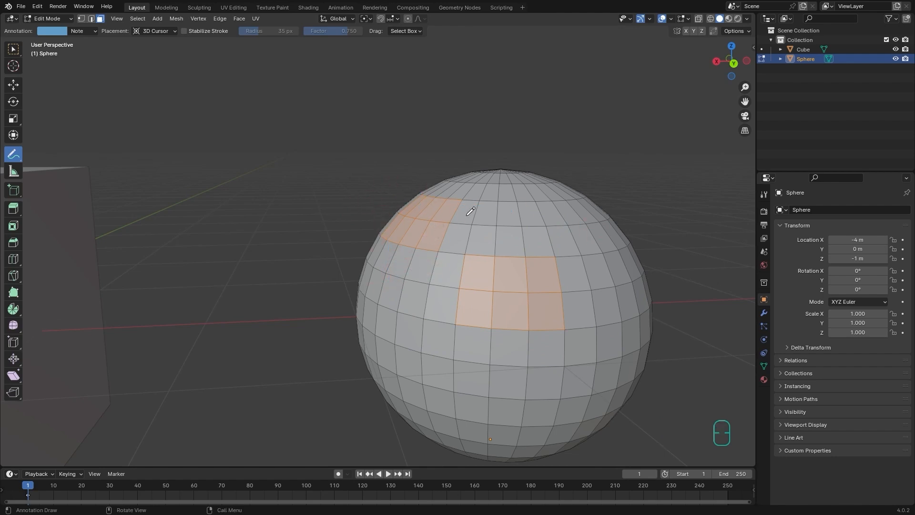
- Set the transform pivot point to 3D Cursor and try rotating the two selected face blocks about it
click(15, 49)
click(369, 17)
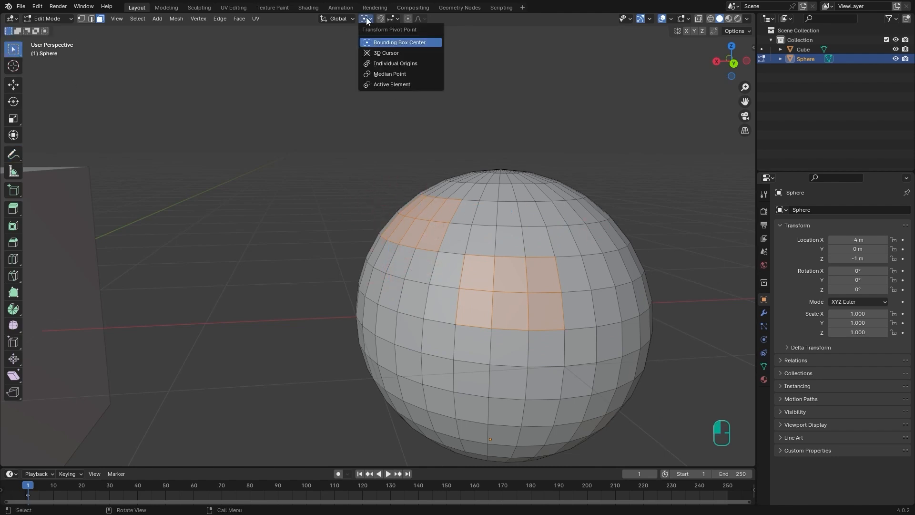
click(379, 55)
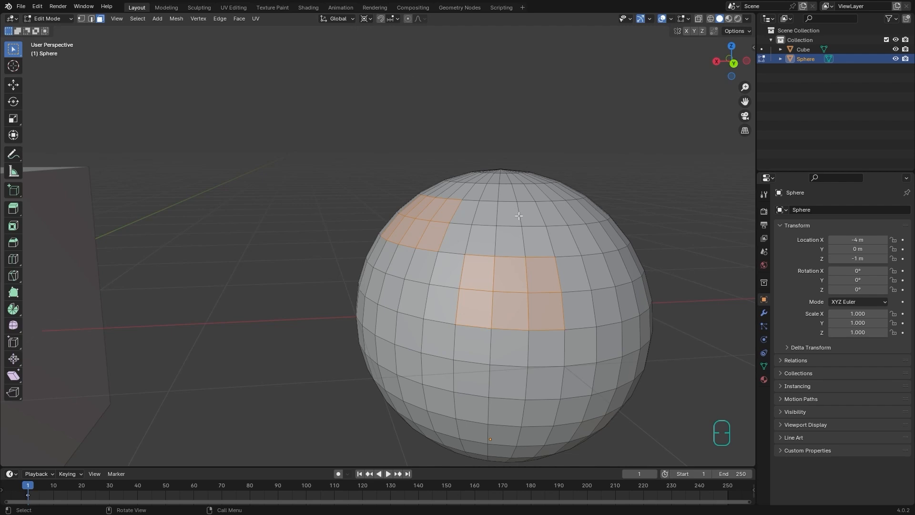
click(370, 19)
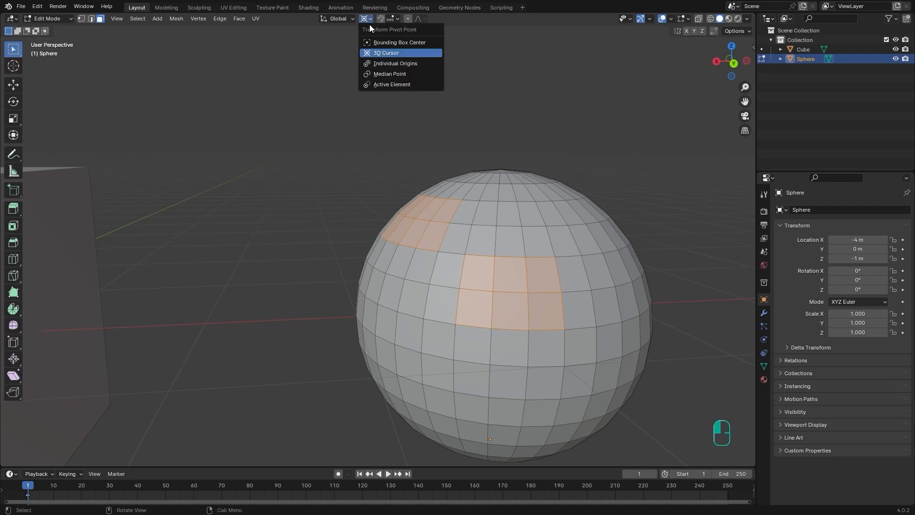
click(380, 56)
ctrl+alt+drag(509, 173, 469, 230)
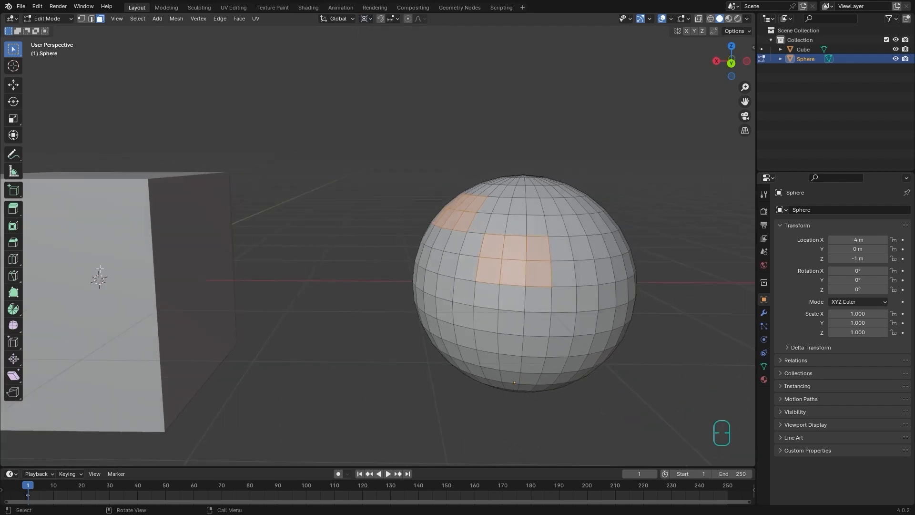
key(r)
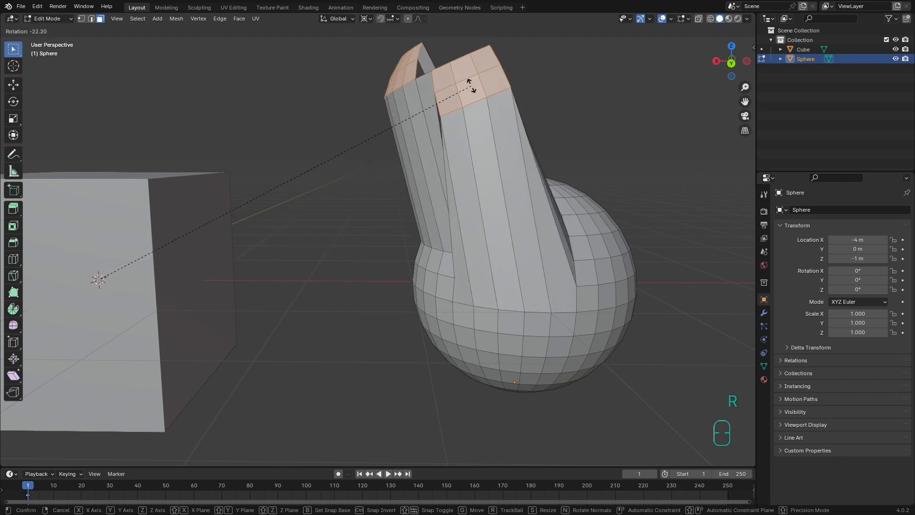
right_click(64, 289)
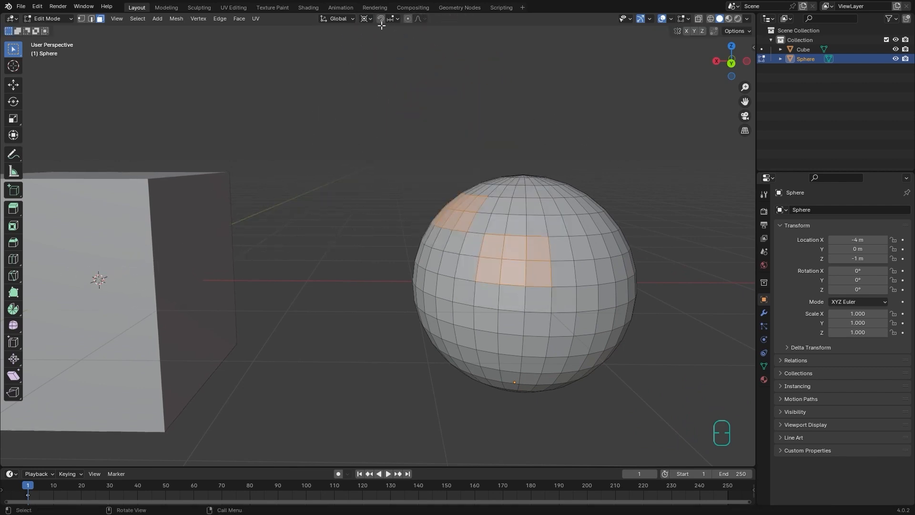
- Set the transform pivot point to Individual Origins and try rotating the two separate face blocks
click(371, 20)
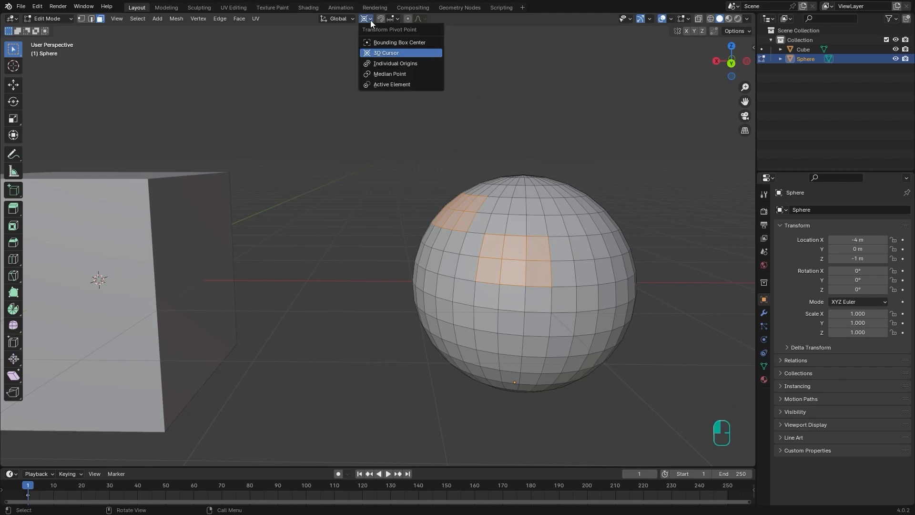
click(377, 66)
alt+middle_drag(543, 205, 458, 272)
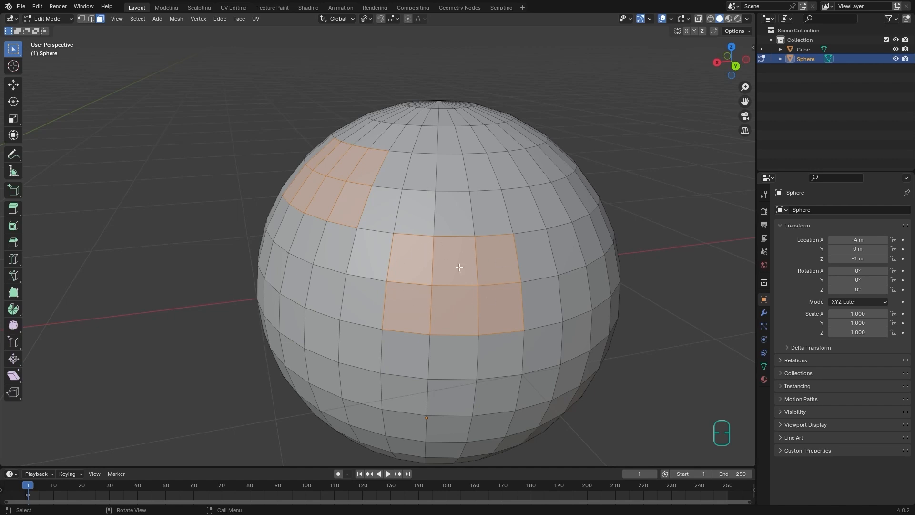
alt+middle_drag(354, 172, 405, 179)
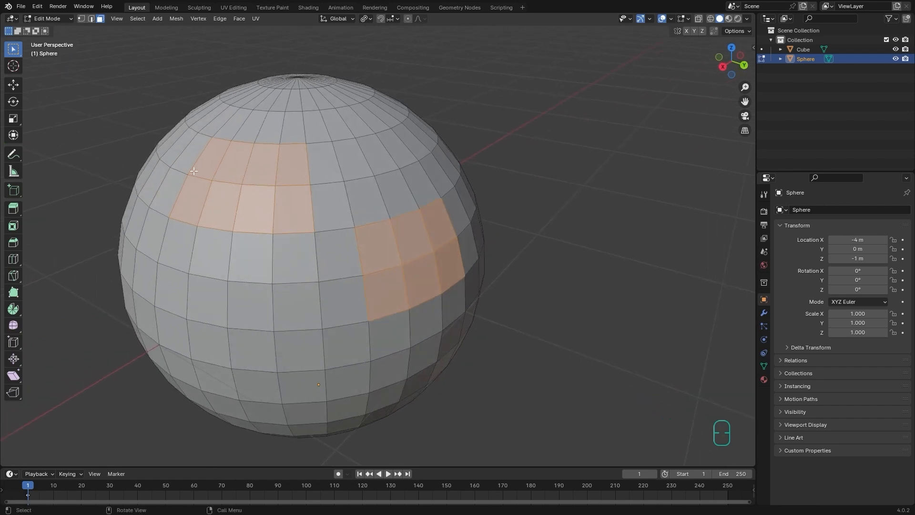
alt+middle_drag(387, 227, 384, 205)
key(r)
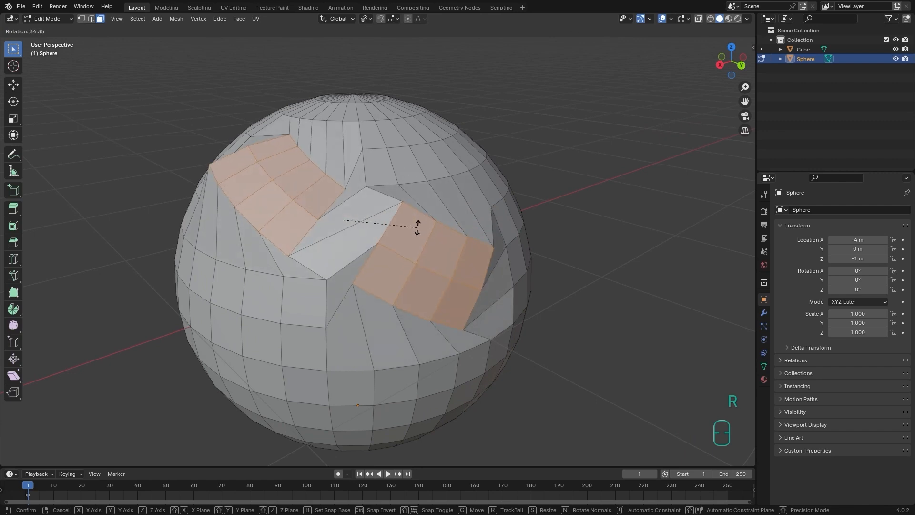
click(416, 200)
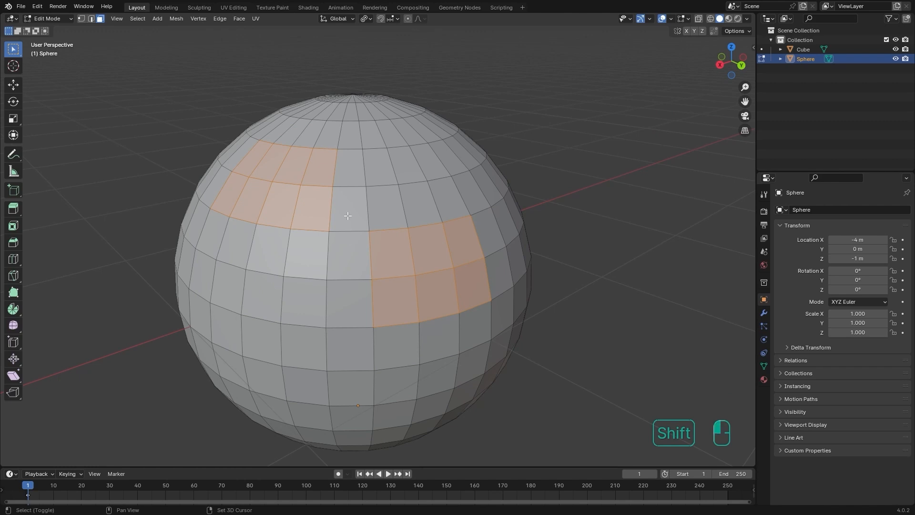
- Add the faces bridging the two blocks to the selection and try rotating the joined region about its own origin
shift+click(353, 246)
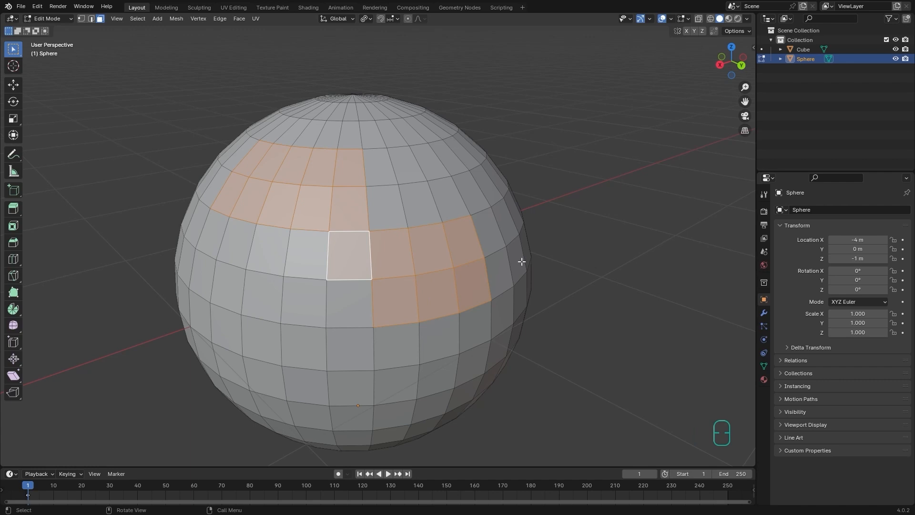
key(r)
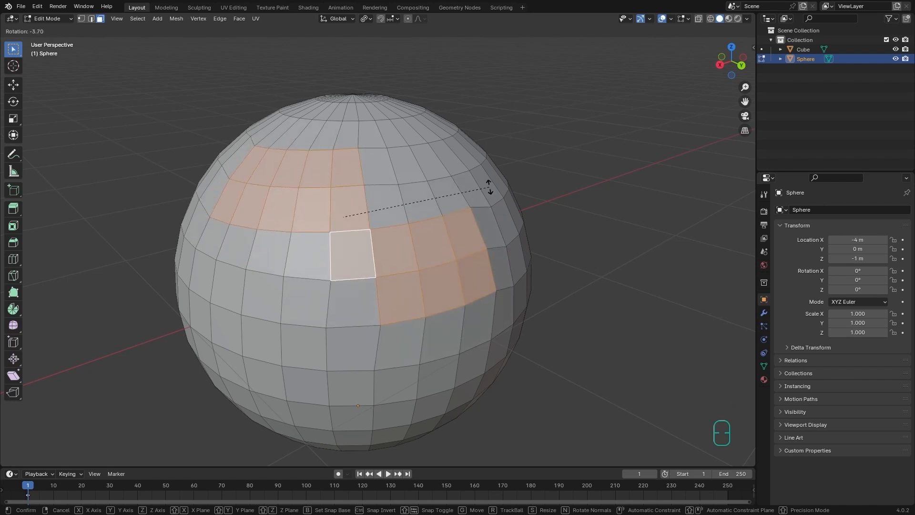
click(482, 146)
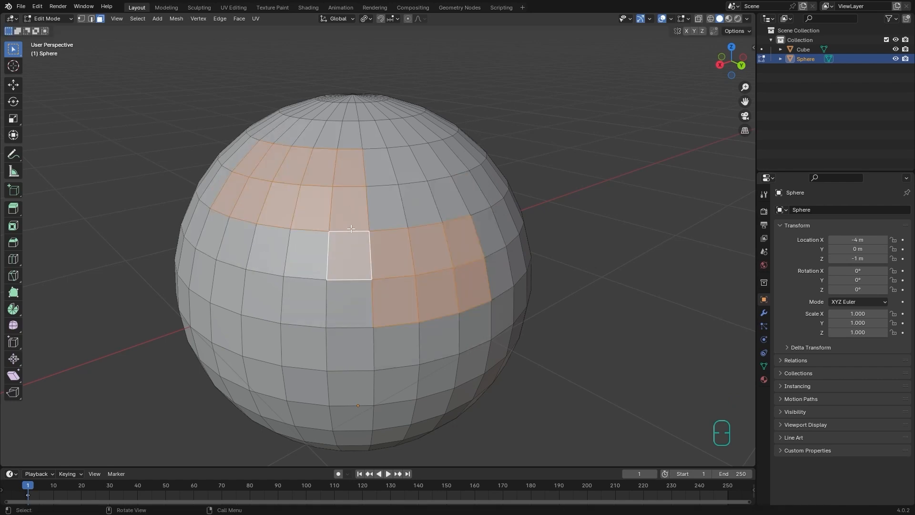
- Deselect the bridging faces and try rotating the two separated blocks about their individual origins again
ctrl+click(360, 209)
ctrl+click(349, 255)
key(r)
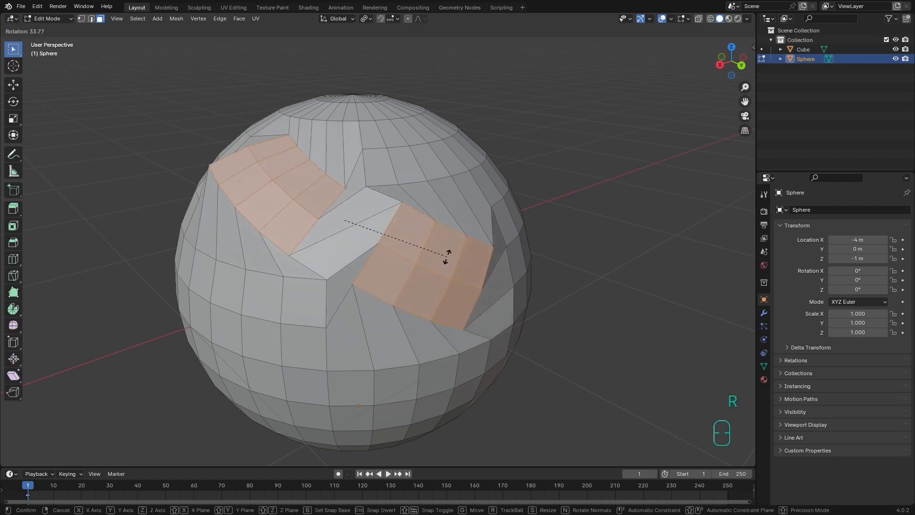
right_click(439, 262)
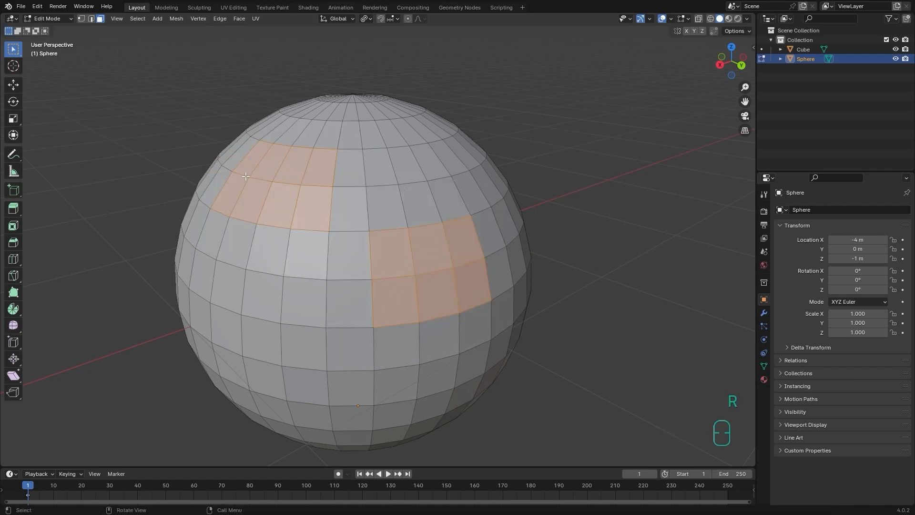
- Set the transform pivot point to Median Point and annotate a line joining both block centers, marking its midpoint
alt+middle_click(330, 221)
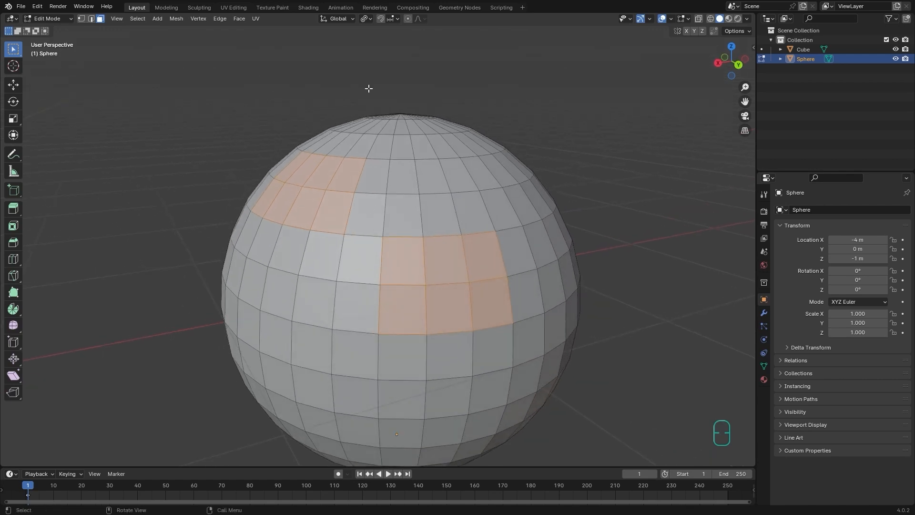
click(366, 19)
click(377, 74)
alt+middle_drag(394, 108, 416, 206)
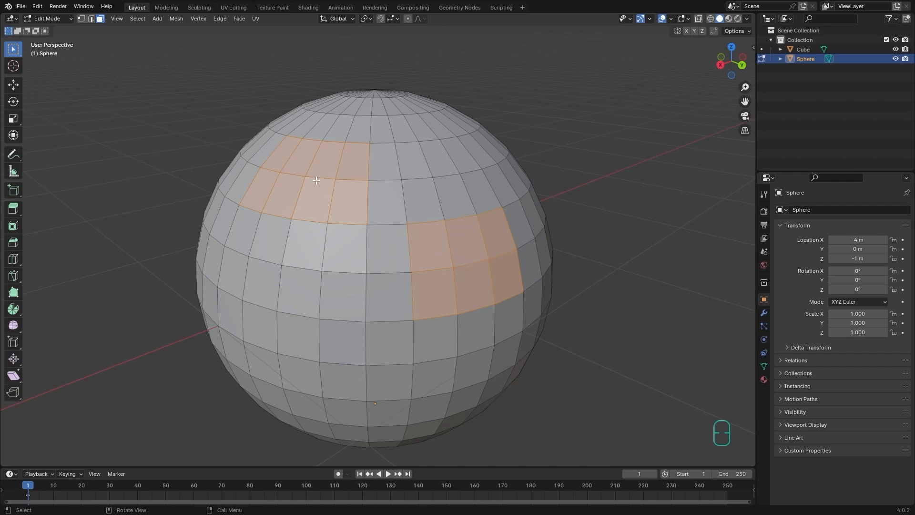
click(12, 154)
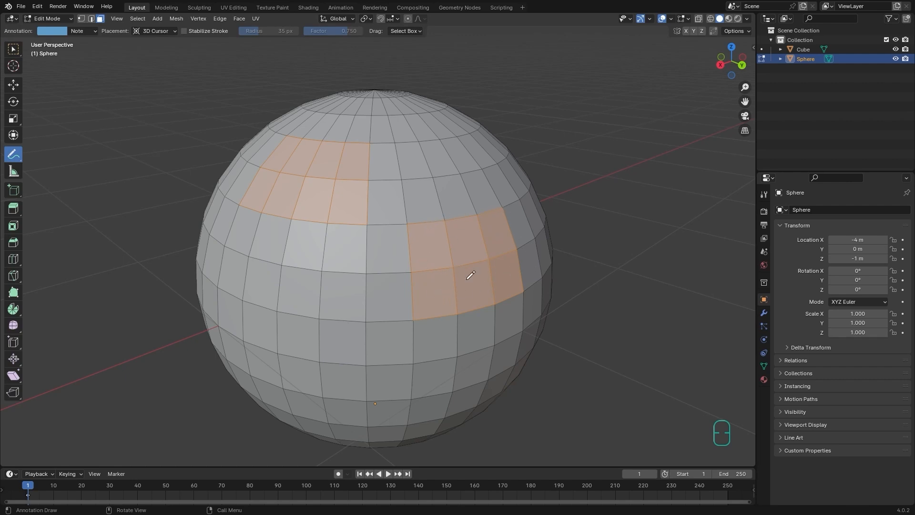
drag(475, 258, 474, 255)
drag(308, 172, 468, 262)
drag(389, 221, 388, 220)
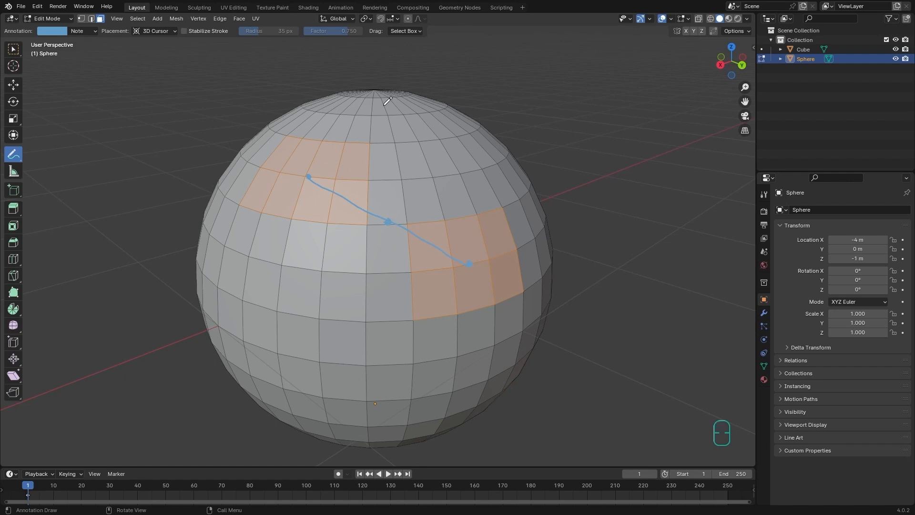
- Try rotating the two selected face blocks about their median point
click(368, 18)
click(384, 75)
key(w)
key(r)
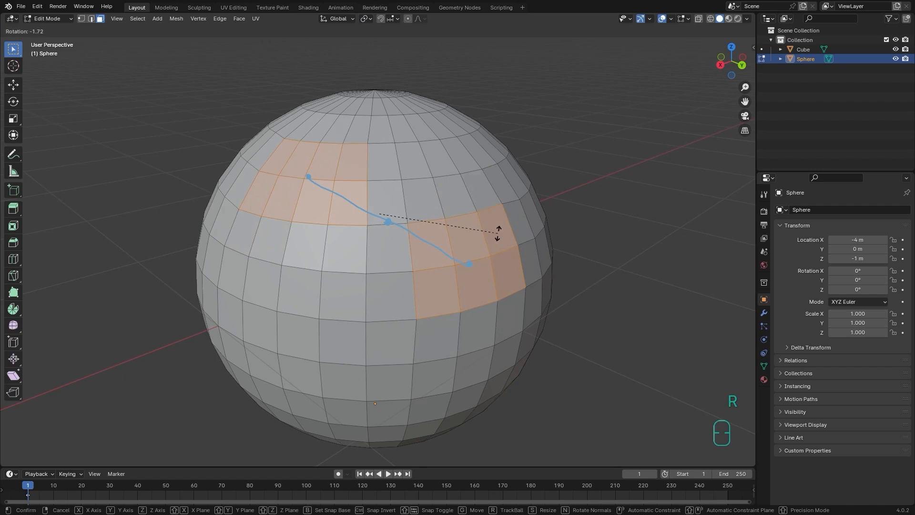
right_click(490, 200)
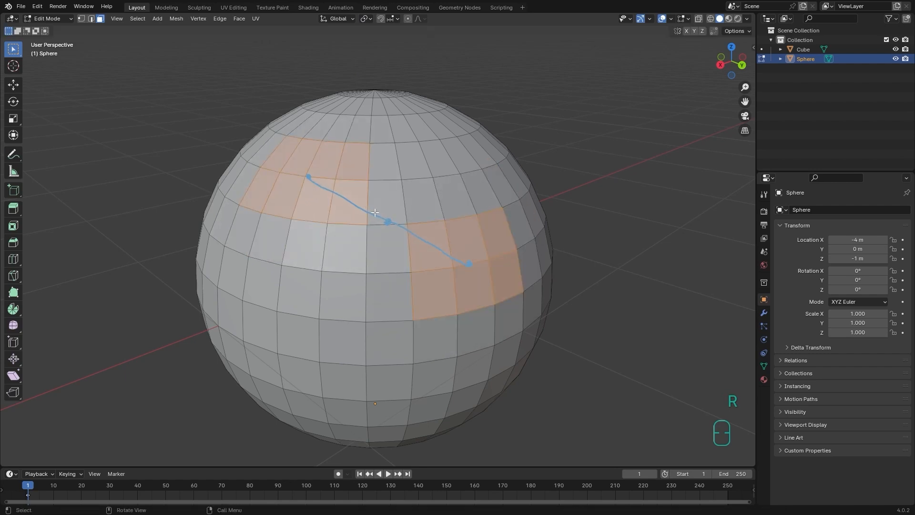
- Erase the annotated line between the face blocks and return to the Select tool in face mode
click(361, 22)
click(13, 154)
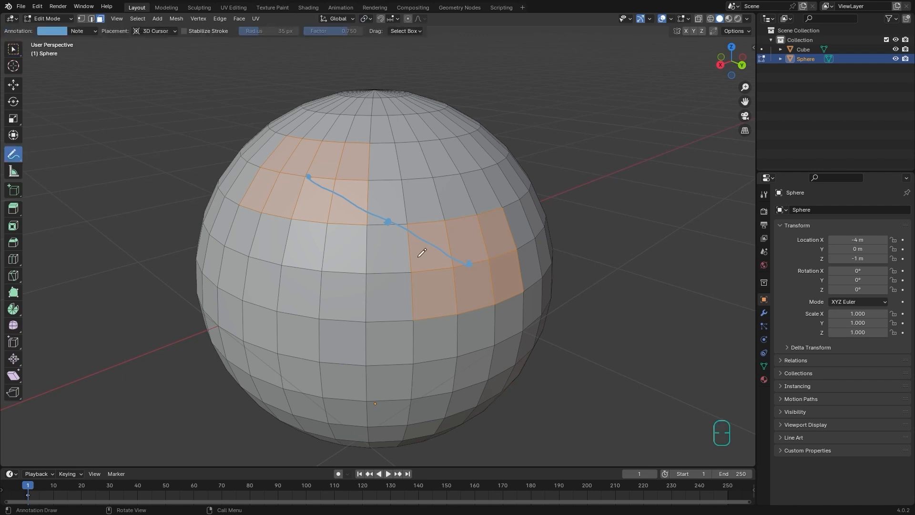
mouse_move(470, 262)
ctrl+mouse_down()
mouse_move(411, 223)
mouse_move(326, 193)
ctrl+mouse_up()
click(14, 49)
key(3)
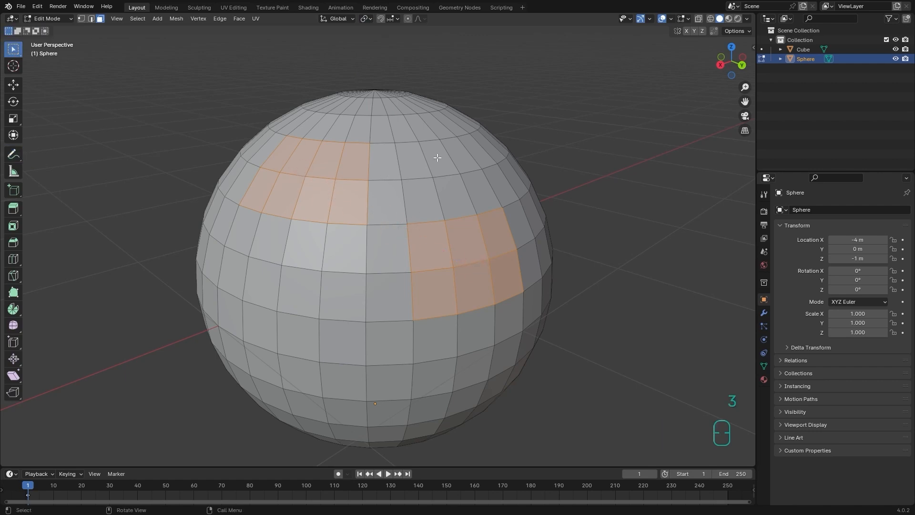
- Select a block of faces two rows high and six columns wide on the upper sphere, with its upper right face active
drag(443, 154, 300, 203)
alt+drag(441, 166, 432, 179)
ctrl+alt+drag(433, 179, 457, 169)
key(shift)
shift+click(463, 159)
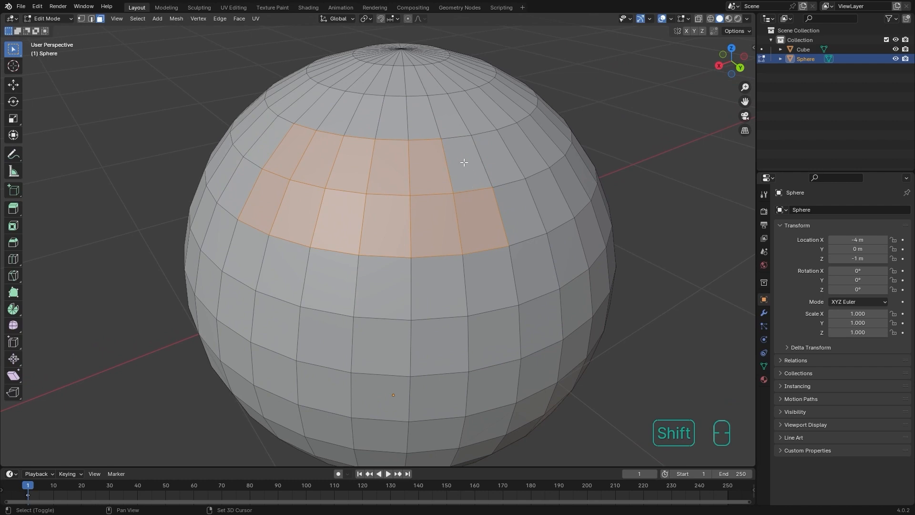
shift+click(464, 162)
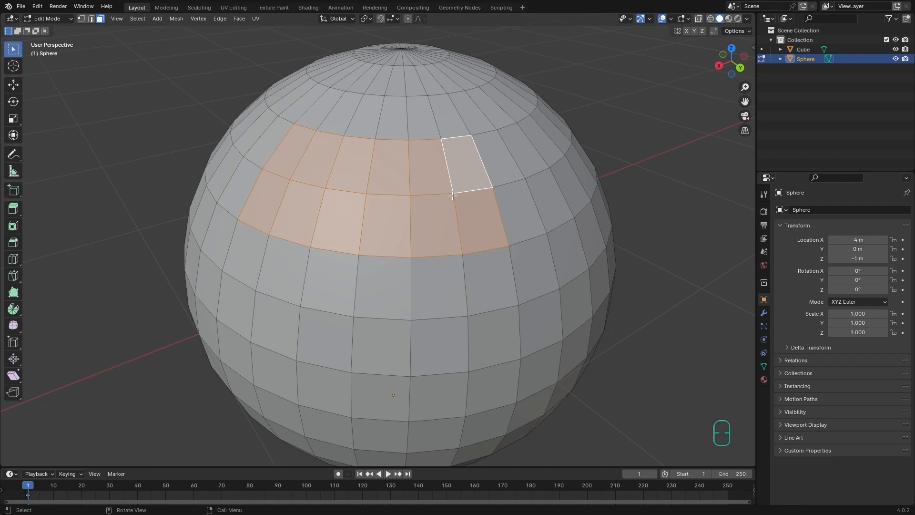
- Set the transform pivot point to Active Element and try rotating the face block about its active corner face
click(368, 17)
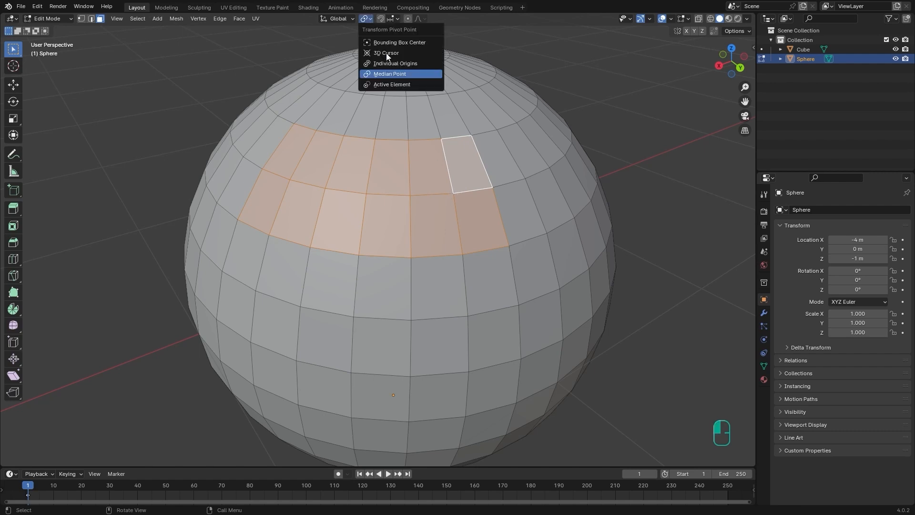
click(393, 84)
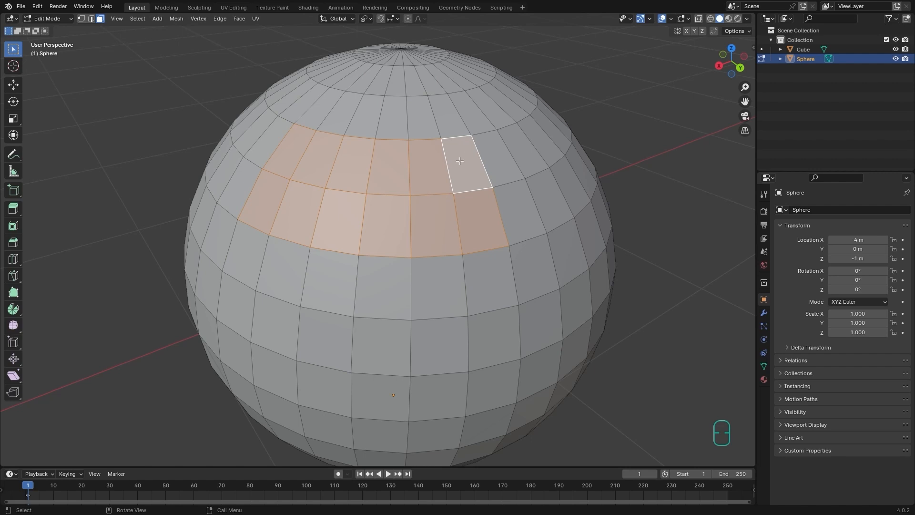
key(r)
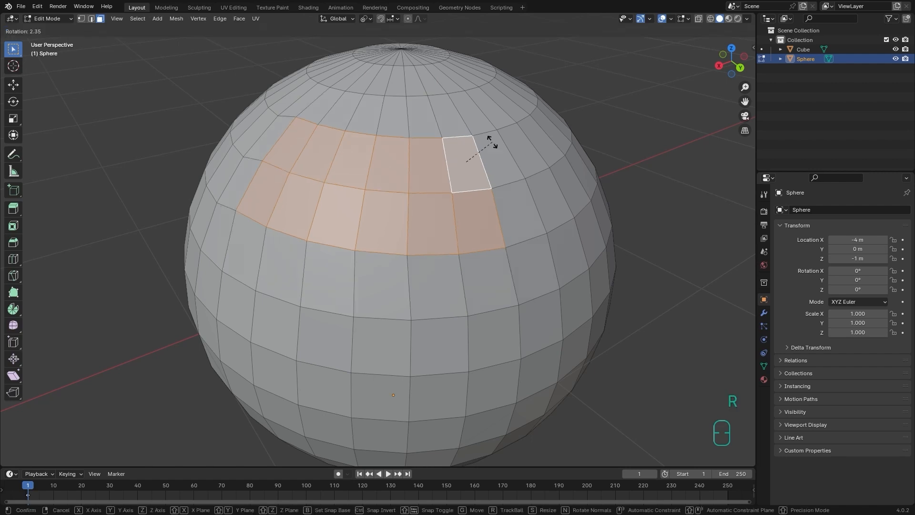
right_click(490, 144)
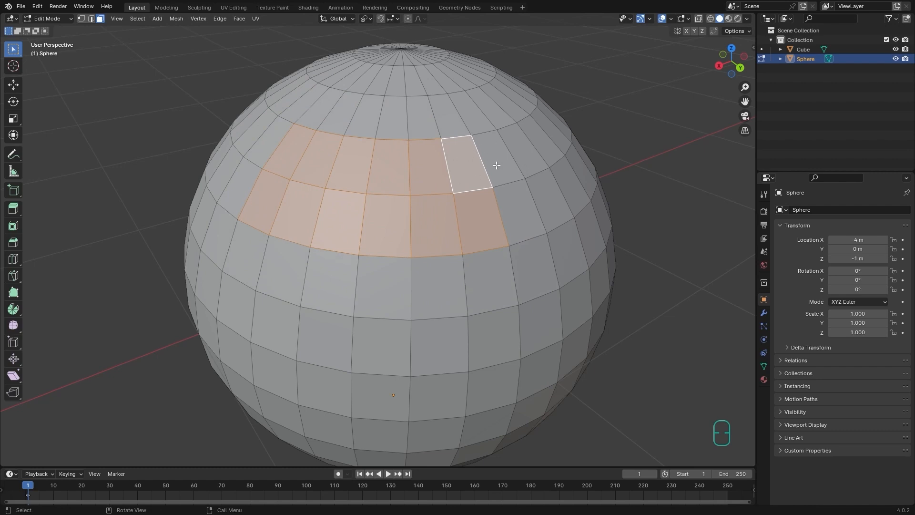
- Switch to vertex selection, make the block's upper right corner vertex active, and try rotating the selection about it
key(1)
key(shift)
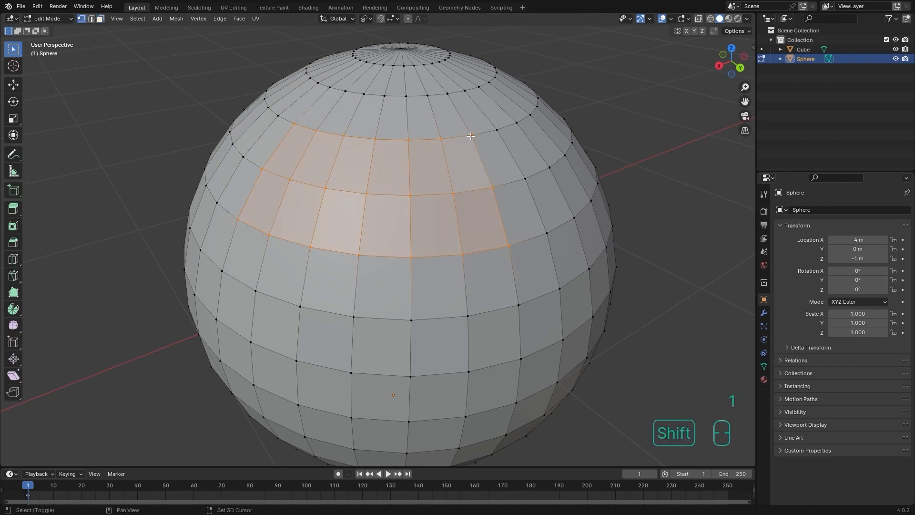
shift+click(472, 137)
shift+click(471, 136)
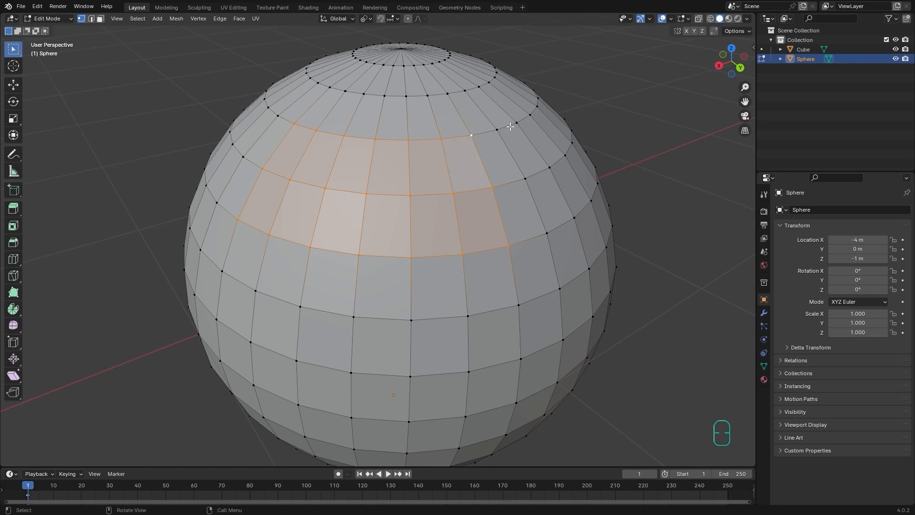
key(r)
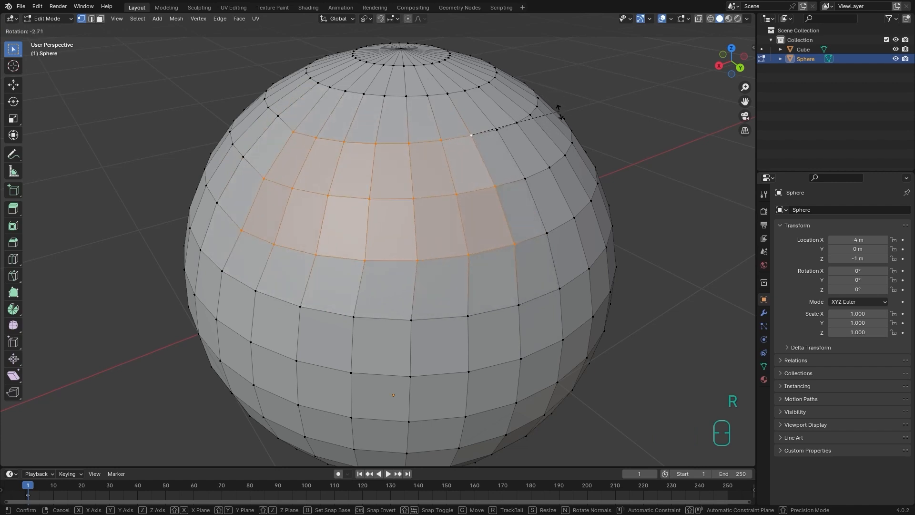
right_click(548, 127)
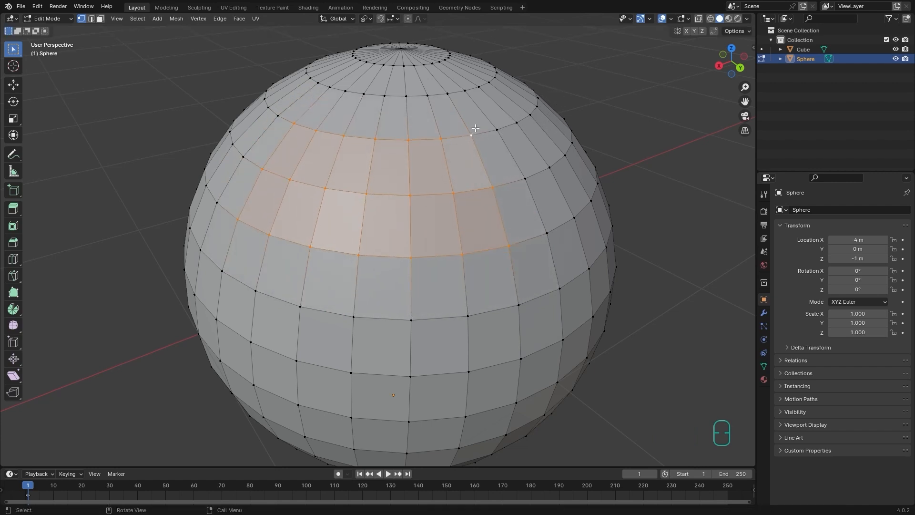
- Return the sphere to Object Mode and bring both the cube and the sphere into view
alt+drag(558, 250, 458, 205)
key(Tab)
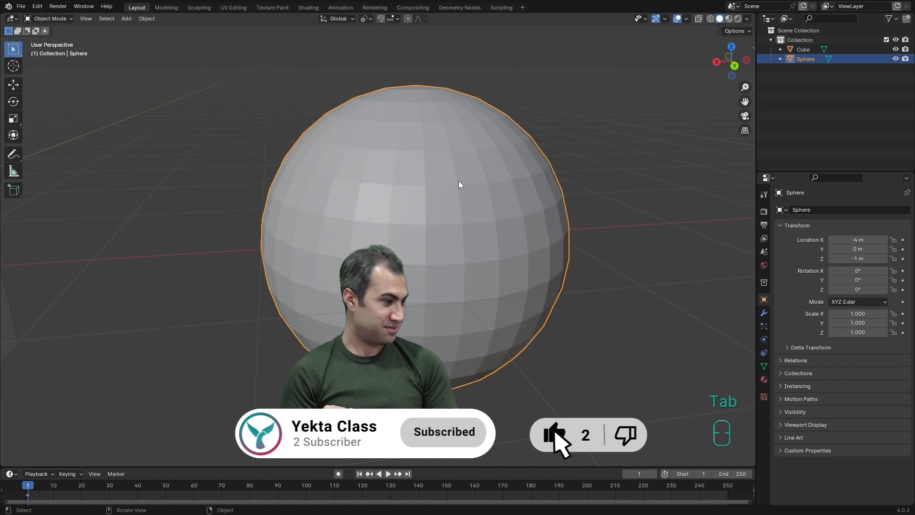
scroll(459, 191, down, 5)
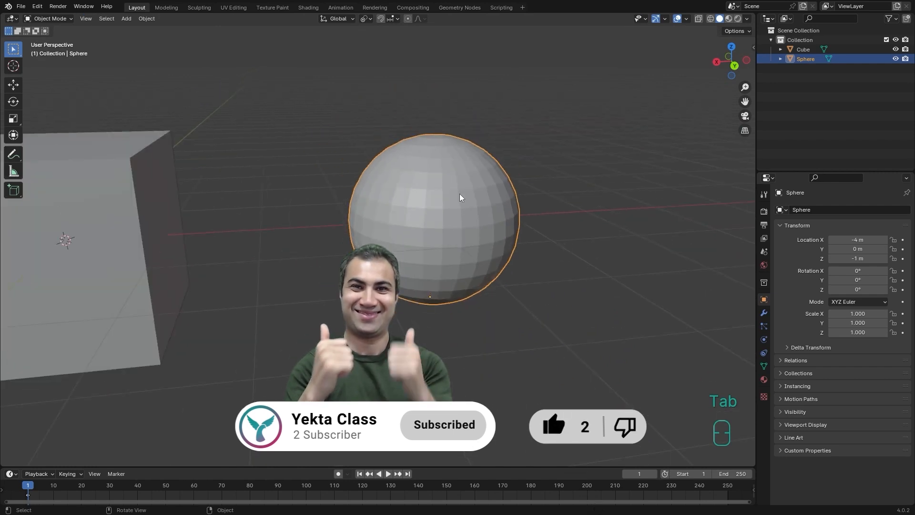
alt+drag(459, 194, 404, 195)
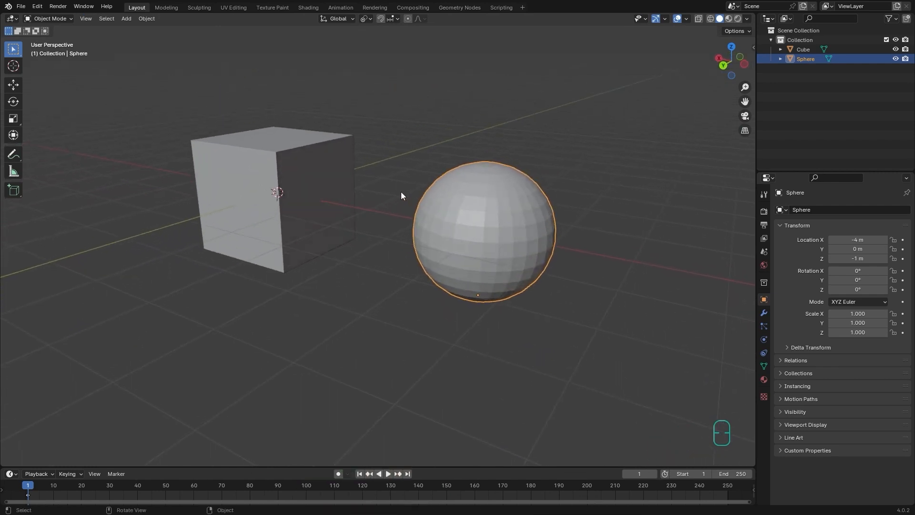